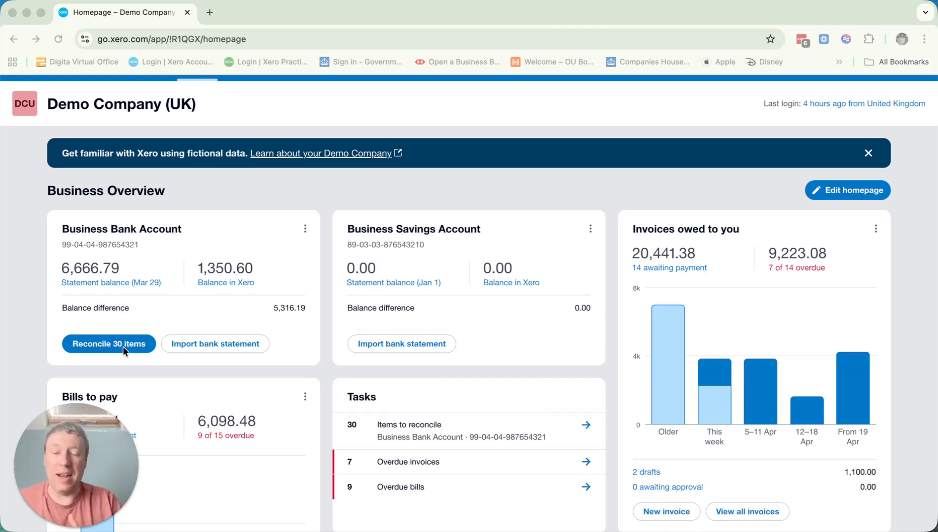
# Step: Open the reconciliation list for the Business Bank Account and look over the first statement lines
pyautogui.click(120, 346)
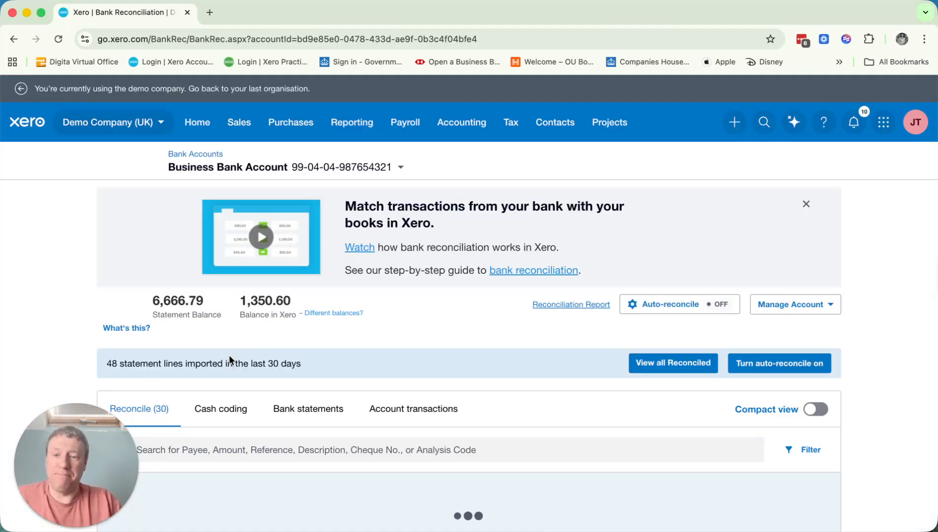
pyautogui.scroll(-3, 229, 356)
pyautogui.scroll(-3, 339, 351)
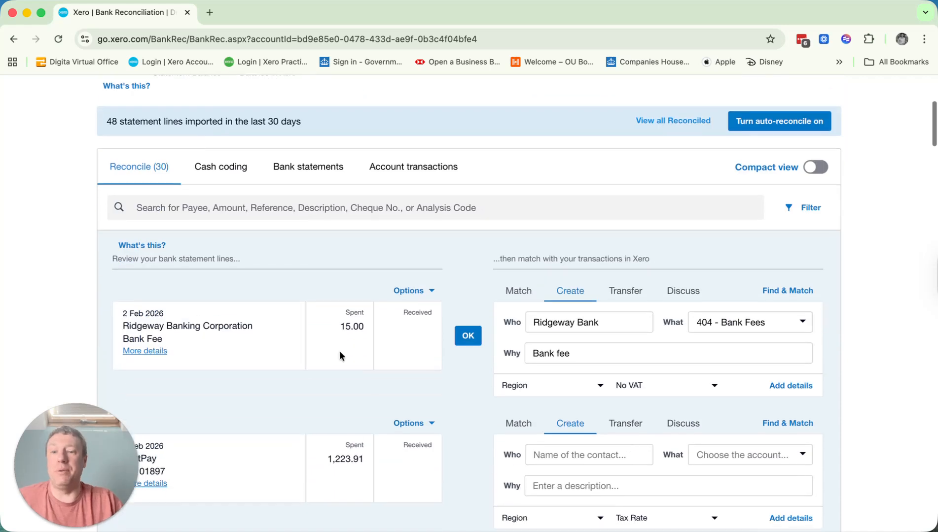
pyautogui.scroll(-1, 339, 351)
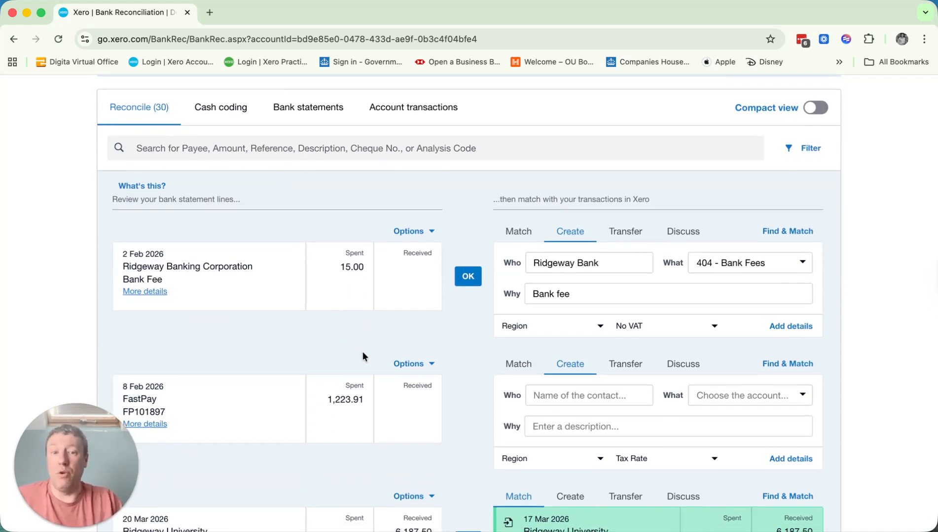
pyautogui.scroll(-2, 357, 353)
pyautogui.scroll(3, 368, 351)
pyautogui.scroll(-1, 367, 351)
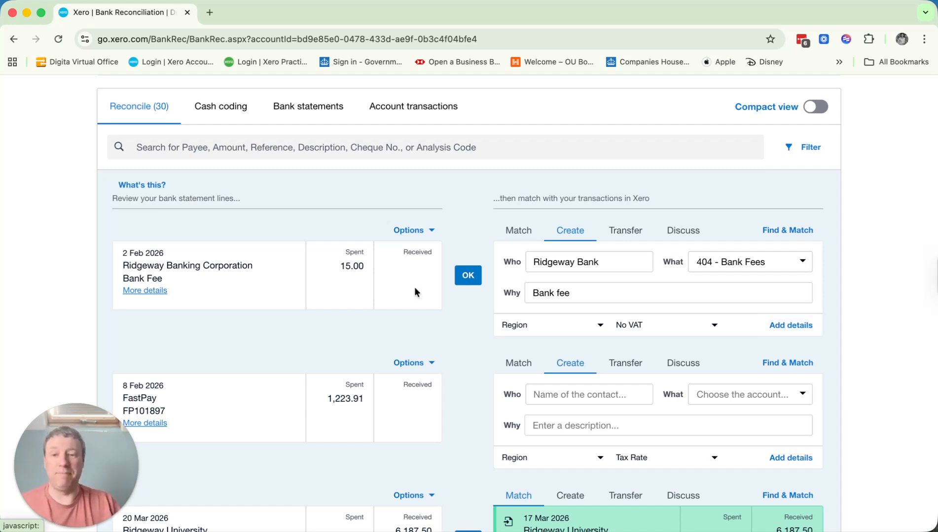
# Step: Start a new bank rule from the 25 Mar 2026 Central City Parking statement line
pyautogui.scroll(-10, 521, 308)
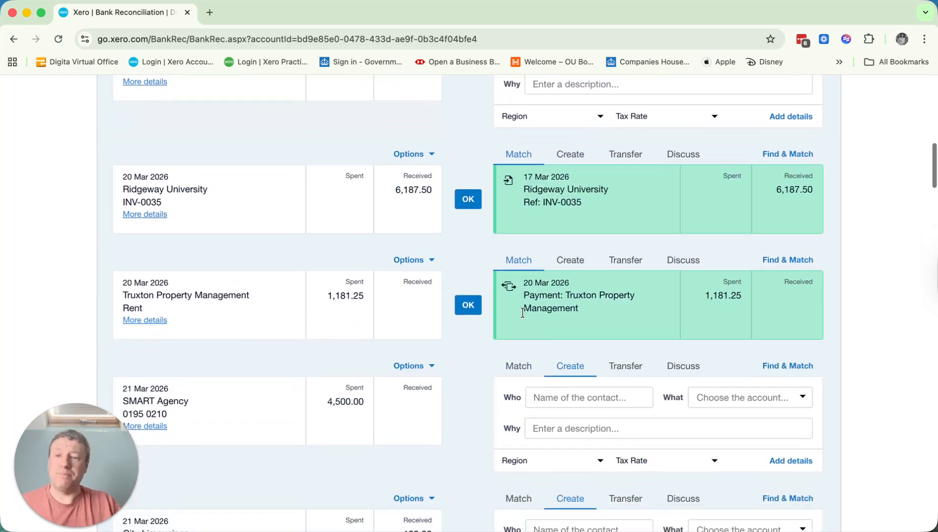
pyautogui.scroll(-10, 522, 311)
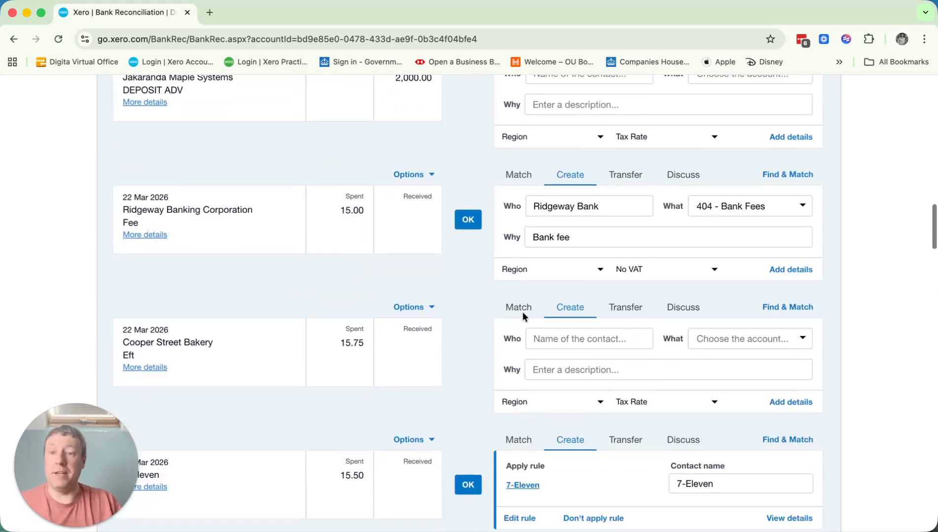
pyautogui.scroll(-15, 382, 301)
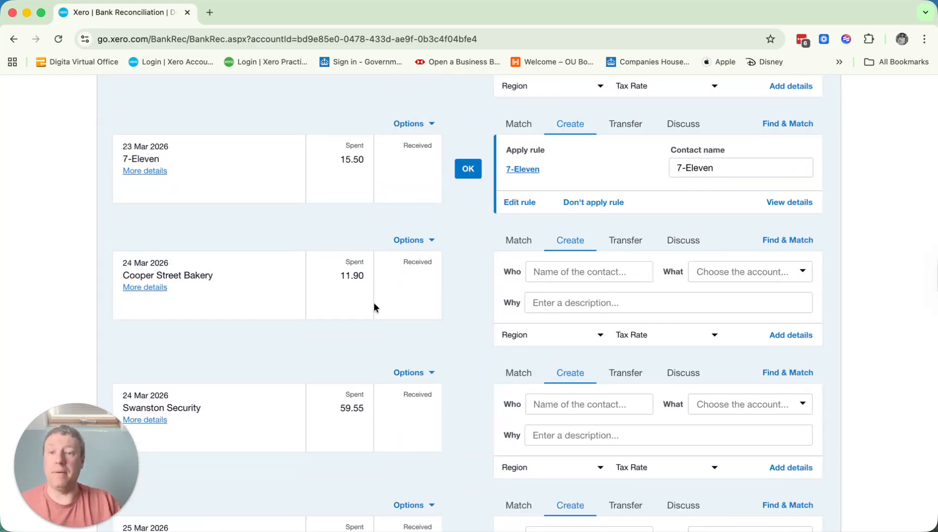
pyautogui.scroll(-1, 373, 307)
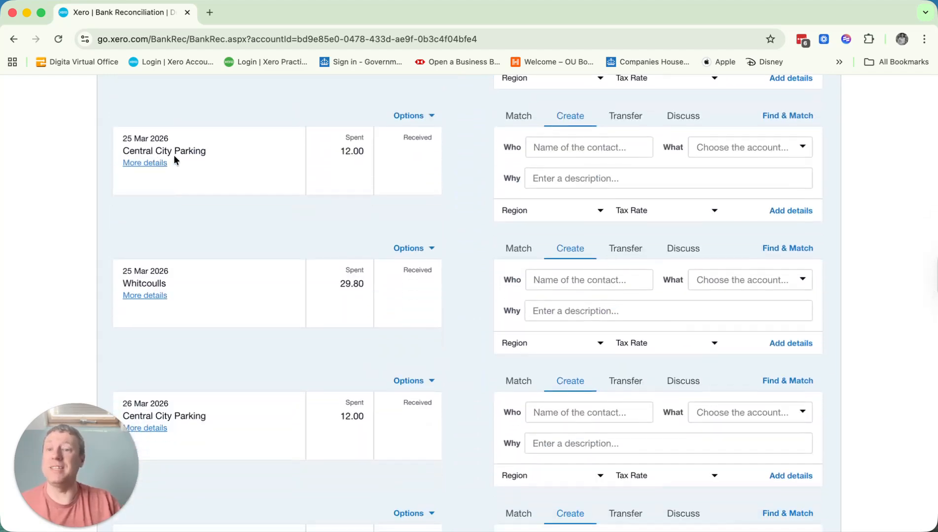
pyautogui.click(434, 117)
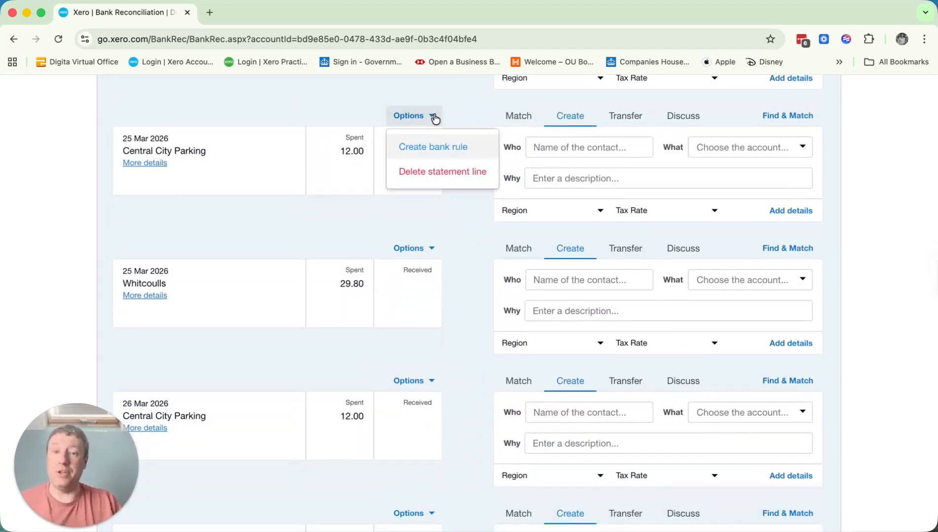
pyautogui.scroll(1, 436, 119)
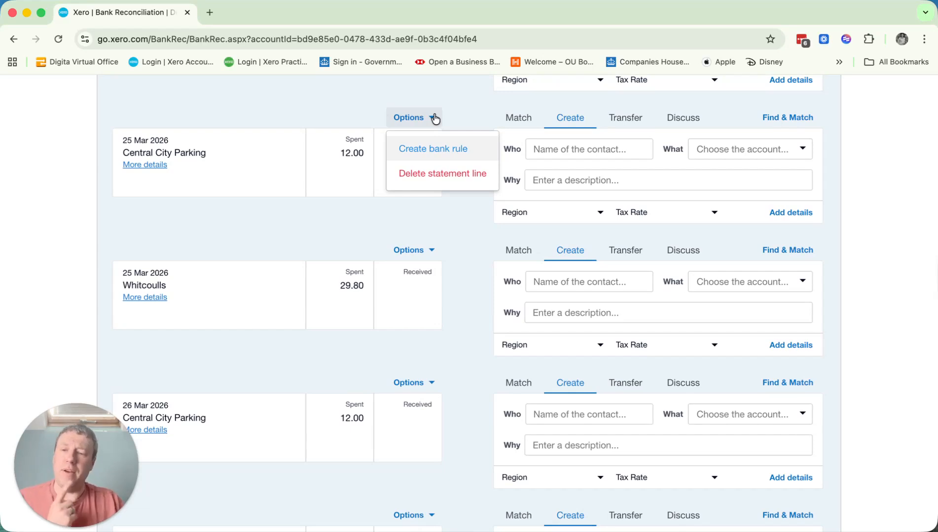
pyautogui.click(434, 148)
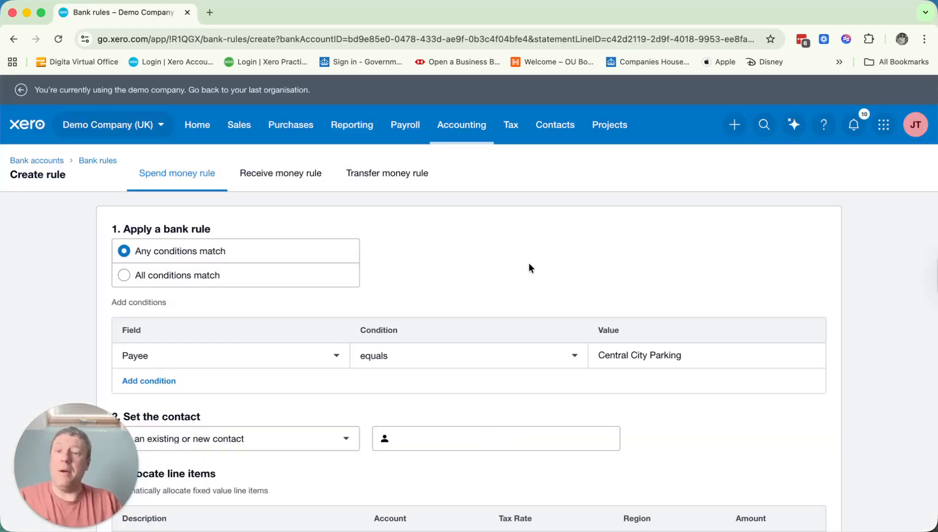
# Step: Set the rule's payee condition to starts with, keeping Central City Parking as the value
pyautogui.scroll(-3, 339, 345)
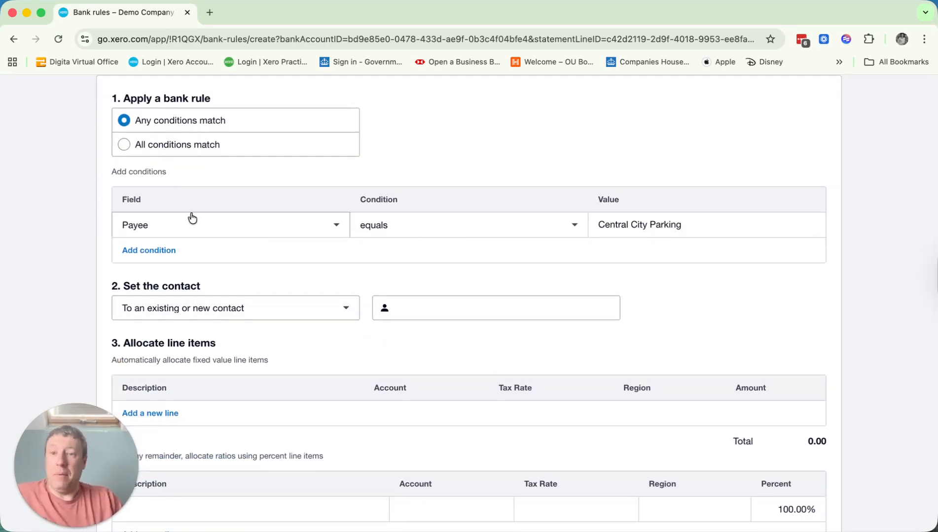
pyautogui.scroll(1, 188, 204)
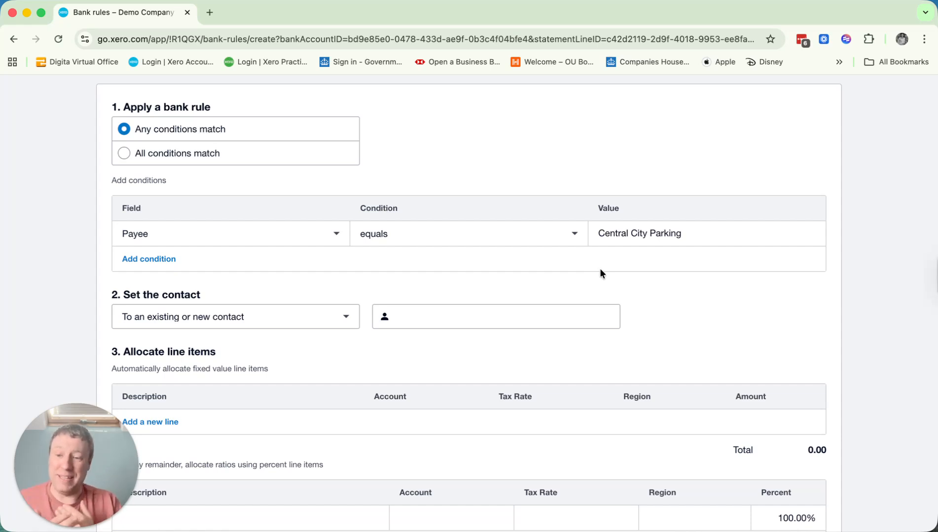
pyautogui.click(449, 233)
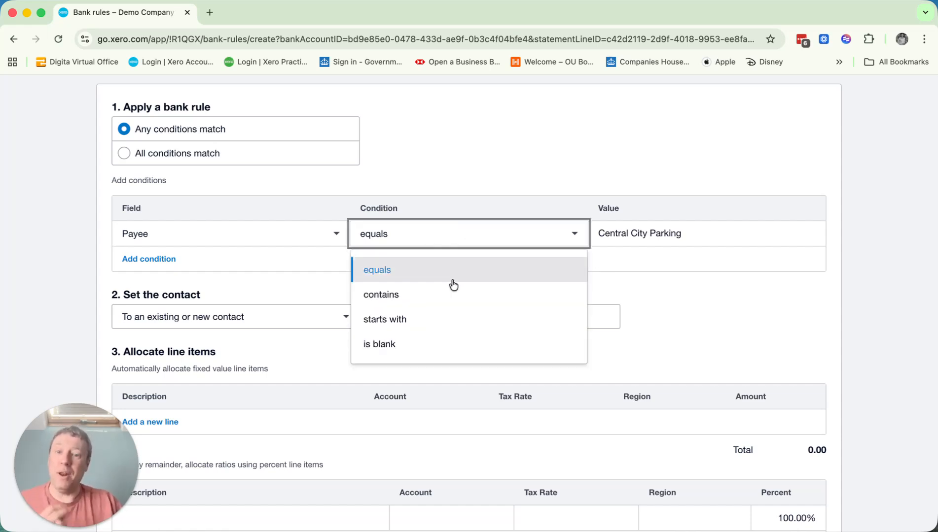
pyautogui.click(436, 320)
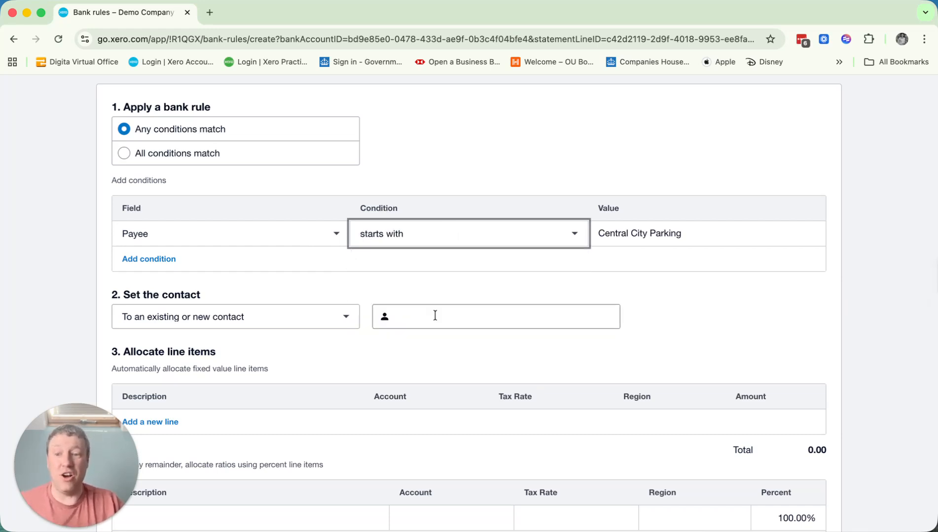
# Step: Try a second rule condition based on the Amount field, and remove that condition again
pyautogui.click(142, 261)
pyautogui.click(422, 271)
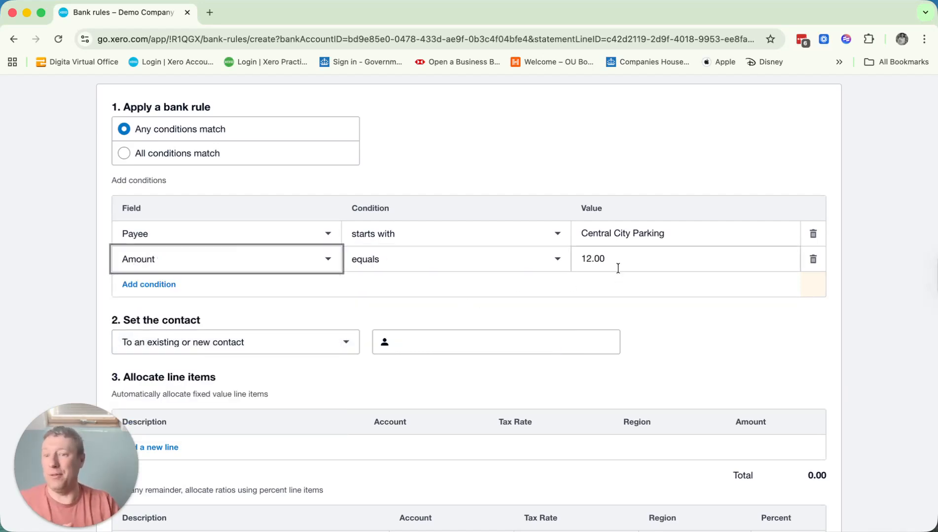
pyautogui.click(812, 259)
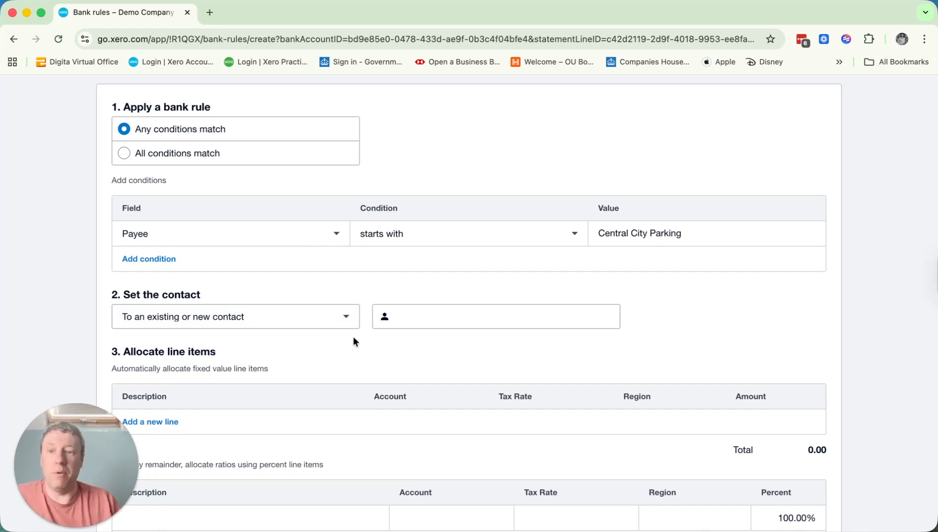
# Step: Set the rule's contact to the existing contact Central City Parking
pyautogui.click(475, 322)
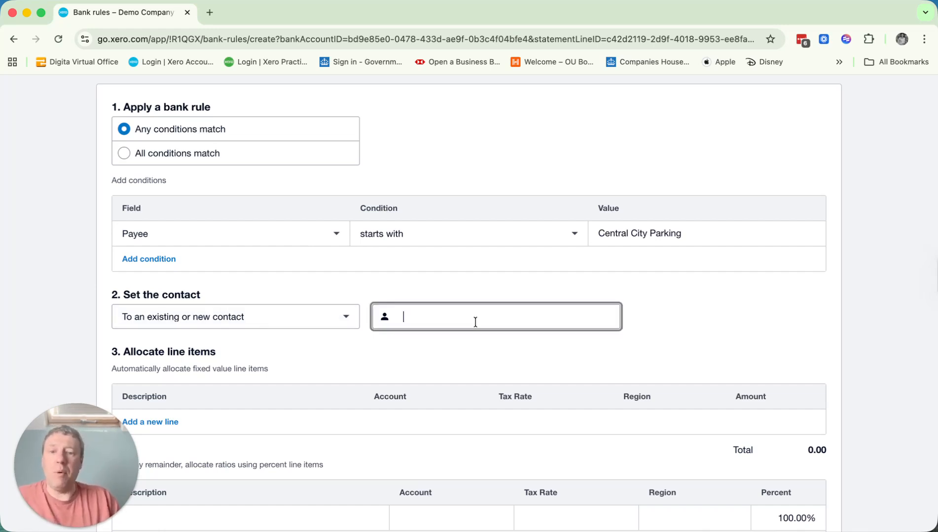
pyautogui.write('Cen')
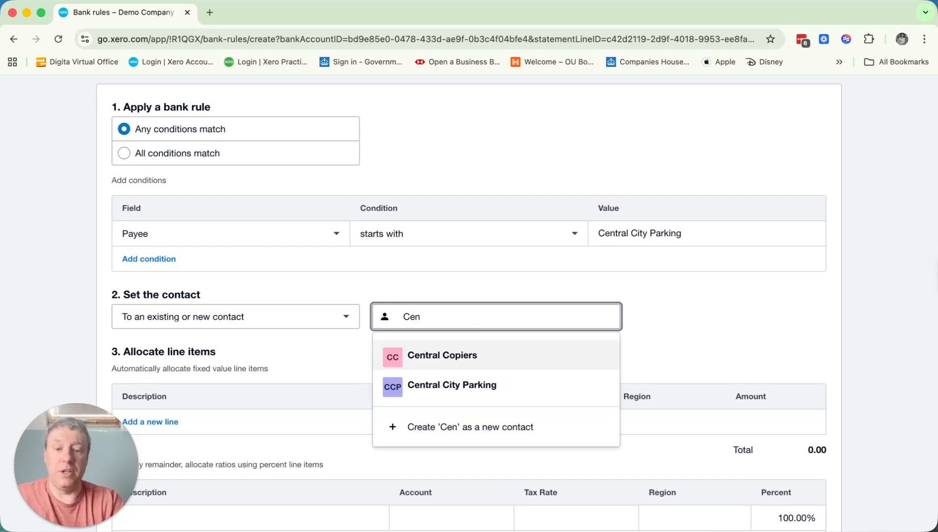
pyautogui.write('tral')
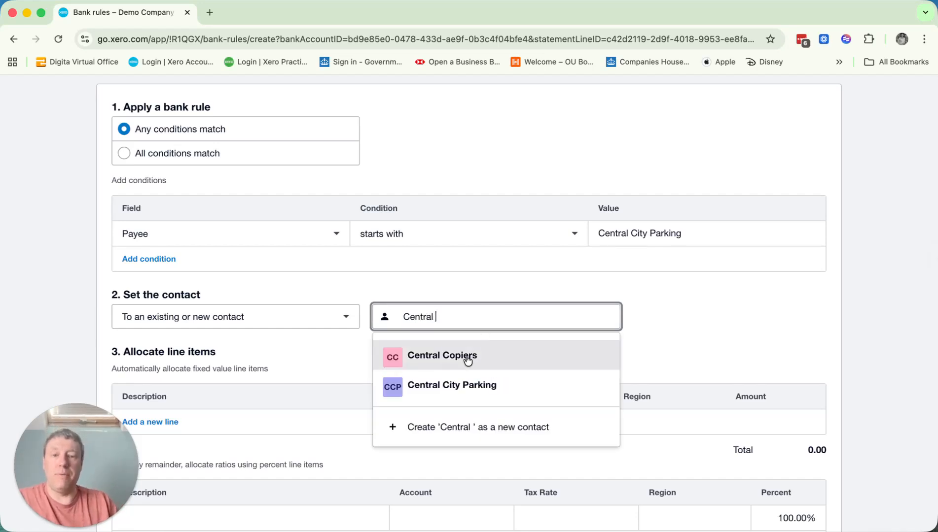
pyautogui.click(494, 386)
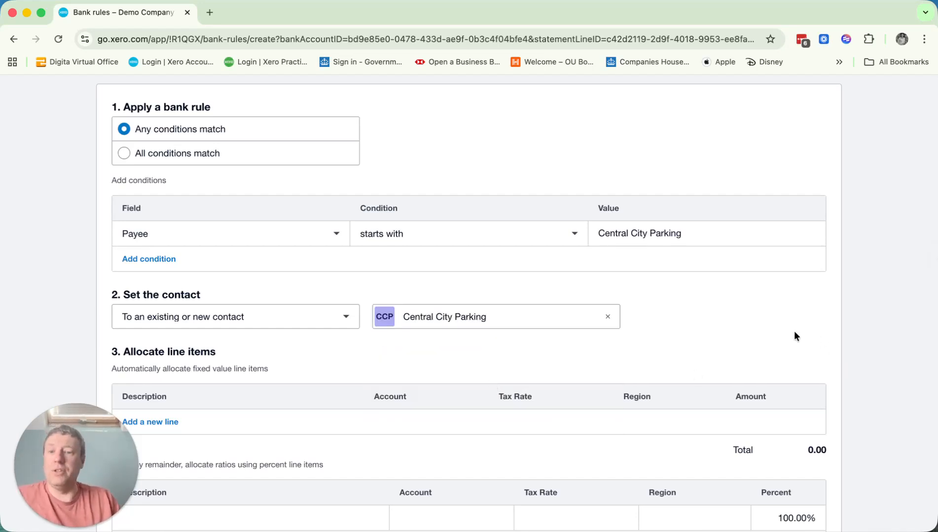
# Step: Add a fixed value line item allocated to account 200 - Sales with an amount of 950.00
pyautogui.scroll(-4, 794, 334)
pyautogui.scroll(-1, 684, 320)
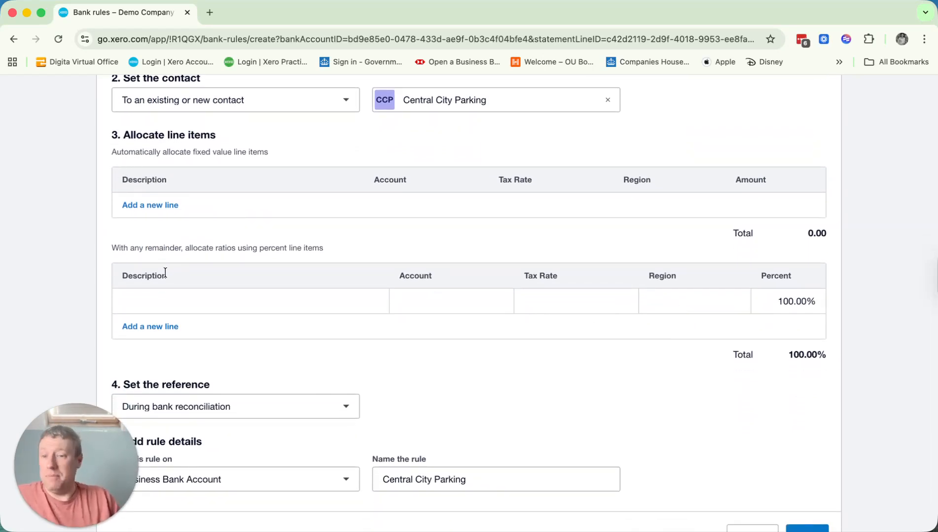
pyautogui.click(134, 207)
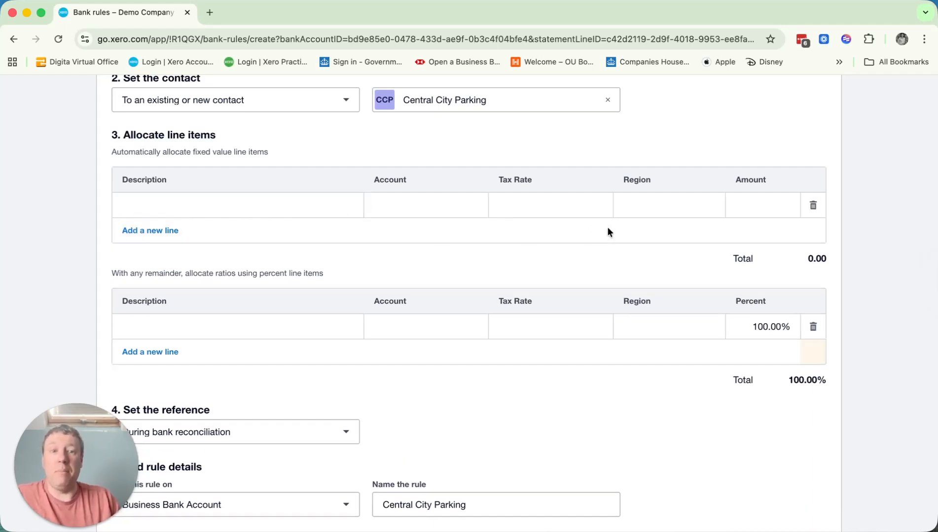
pyautogui.click(768, 207)
pyautogui.click(419, 203)
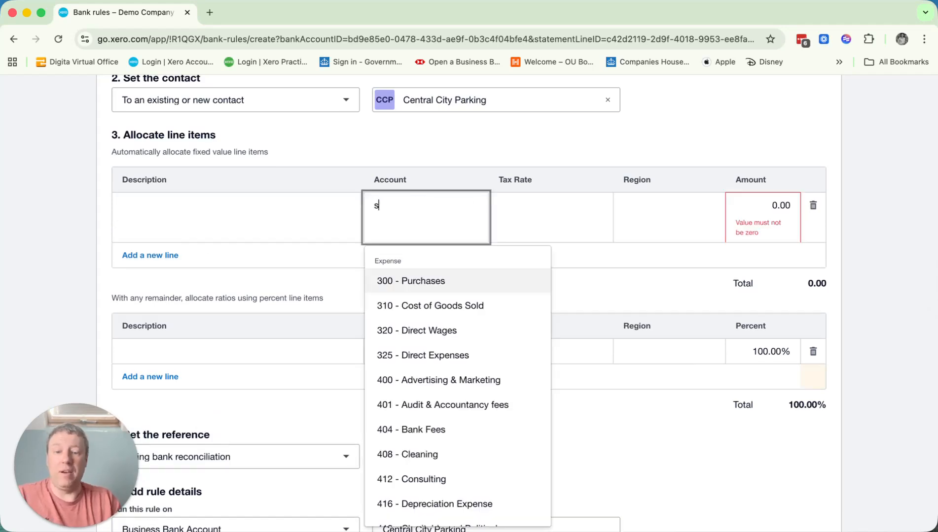
pyautogui.write('sales')
pyautogui.click(427, 273)
pyautogui.click(755, 220)
pyautogui.write('999')
pyautogui.press('Tab')
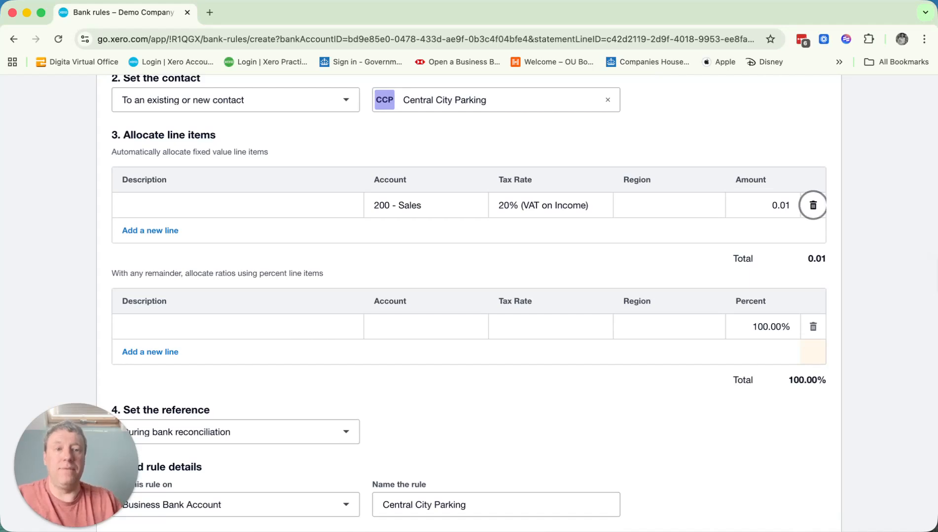
pyautogui.doubleClick(783, 208)
pyautogui.write('950')
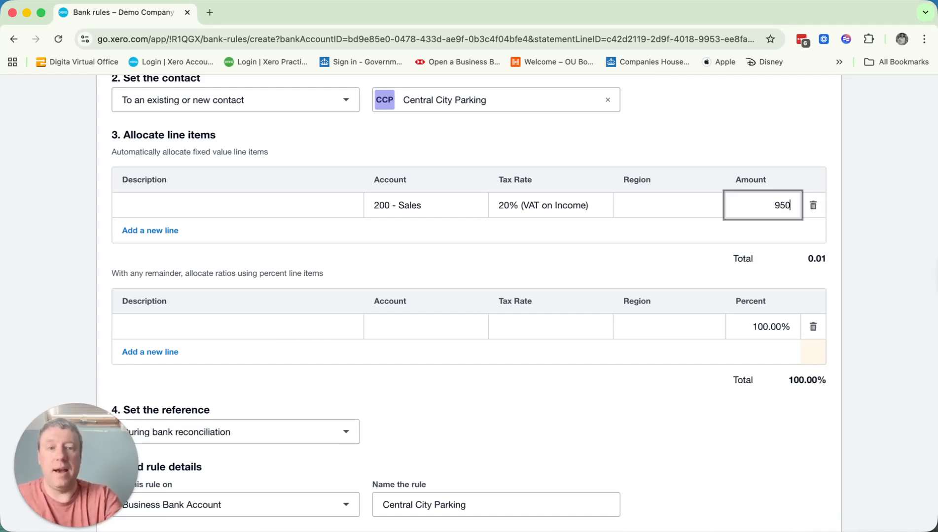
pyautogui.press('Tab')
# Step: Add a second fixed value line item allocated to account 310 - Cost of Goods Sold
pyautogui.press('Tab')
pyautogui.press('Return')
pyautogui.click(403, 236)
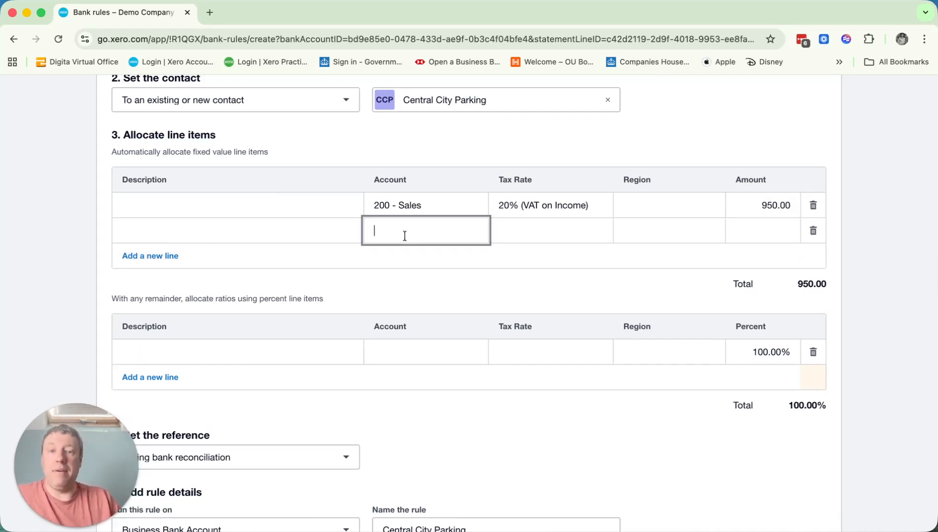
pyautogui.write('cos')
pyautogui.press('Return')
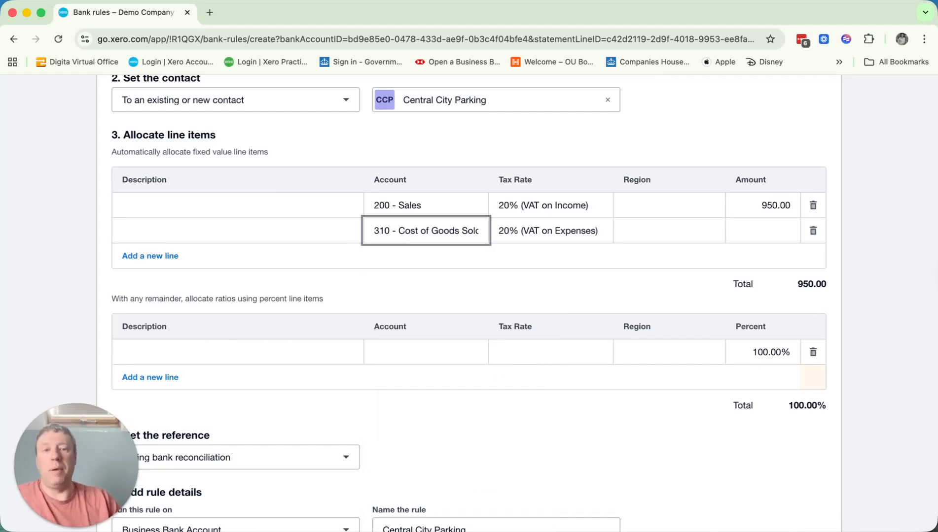
# Step: Set the tax rate of both fixed value lines to No VAT and the Cost of Goods Sold amount to -180.00
pyautogui.click(541, 206)
pyautogui.write('no')
pyautogui.press('Return')
pyautogui.click(762, 232)
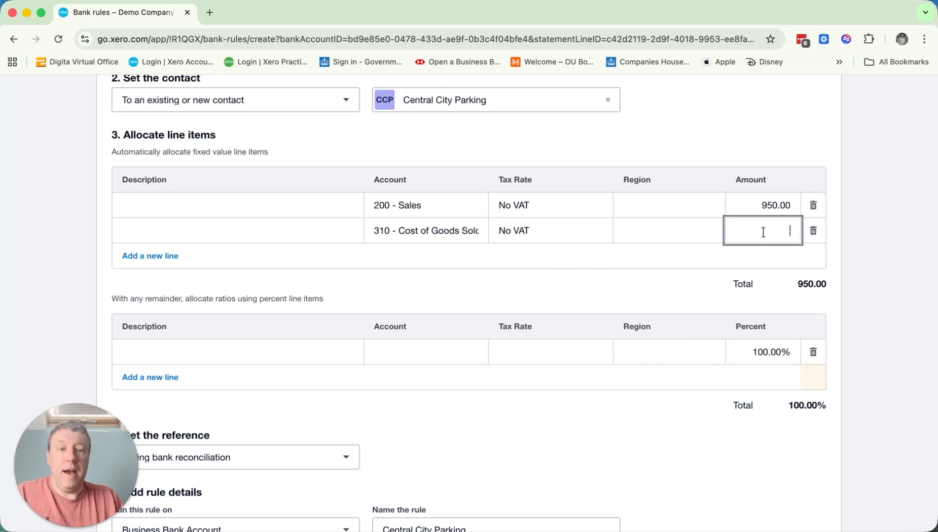
pyautogui.write('-')
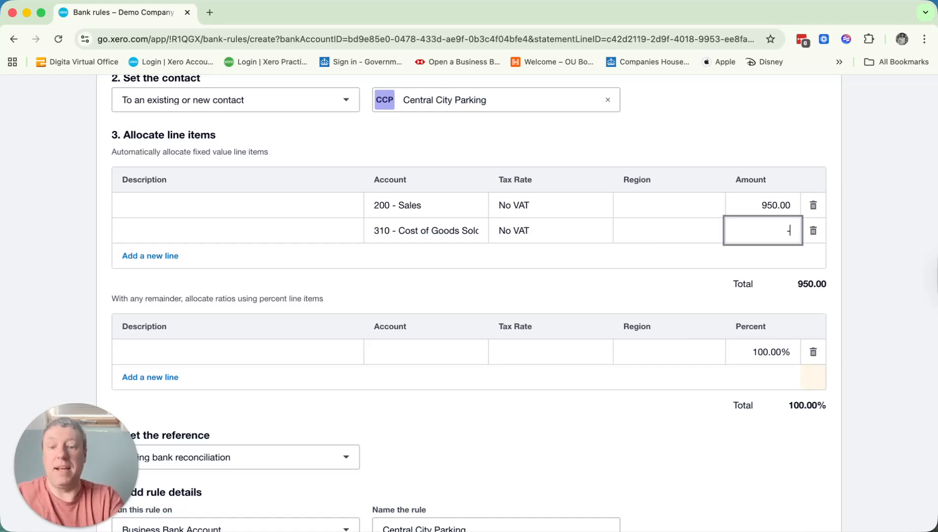
pyautogui.write('180')
pyautogui.press('Tab')
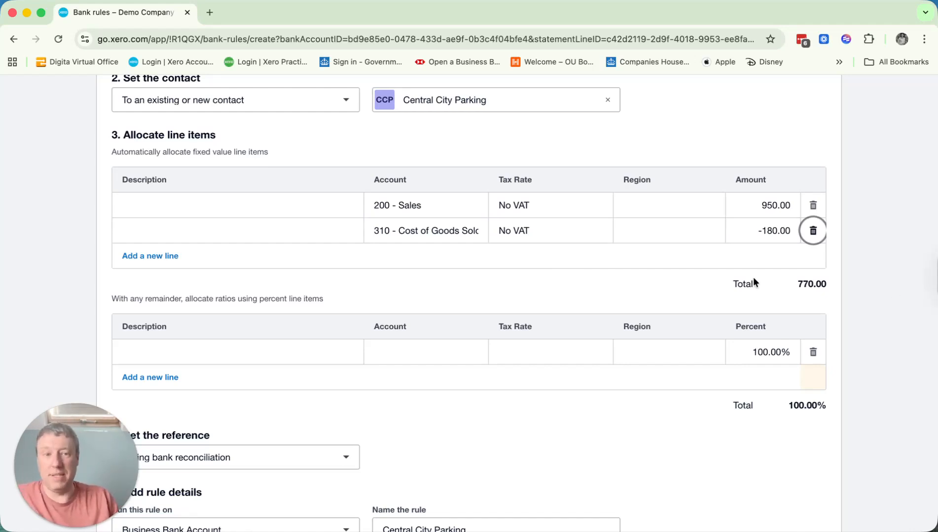
# Step: Add a second condition to the rule requiring the Amount to equal 770
pyautogui.scroll(3, 782, 288)
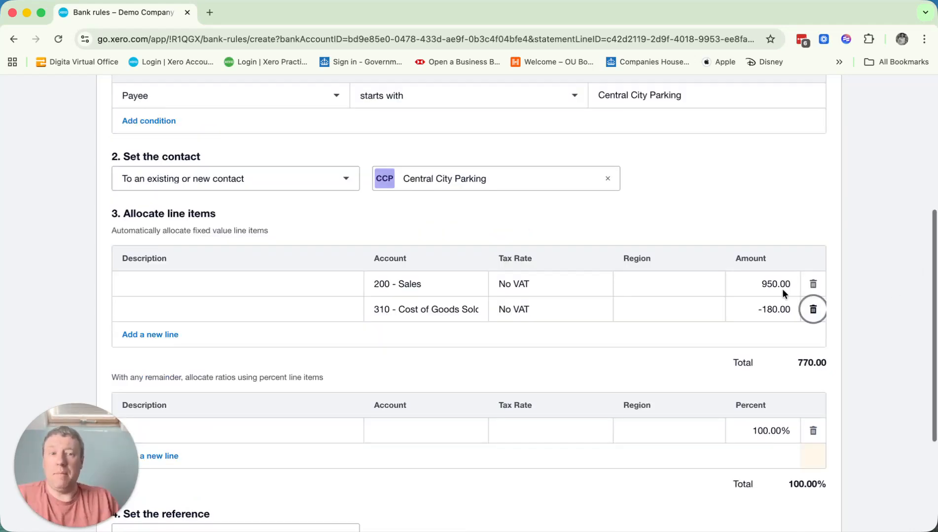
pyautogui.click(150, 167)
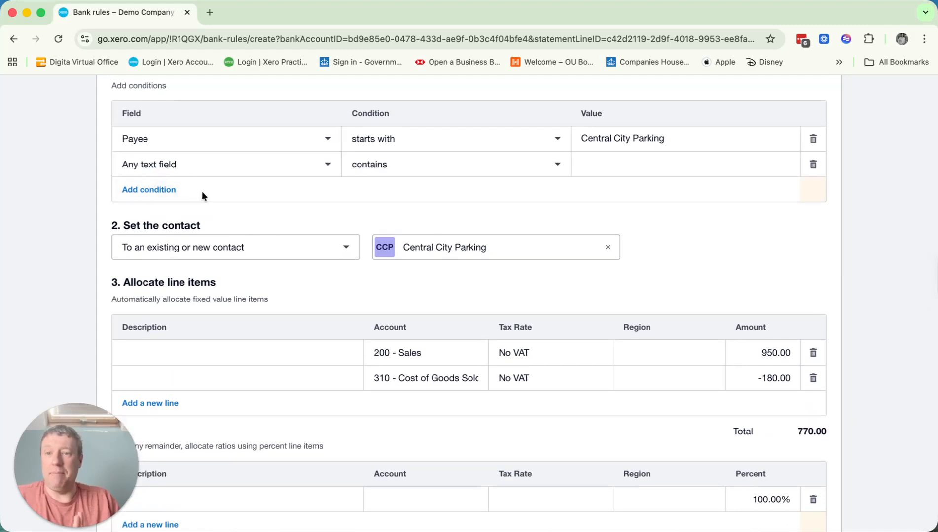
pyautogui.click(492, 170)
pyautogui.click(263, 174)
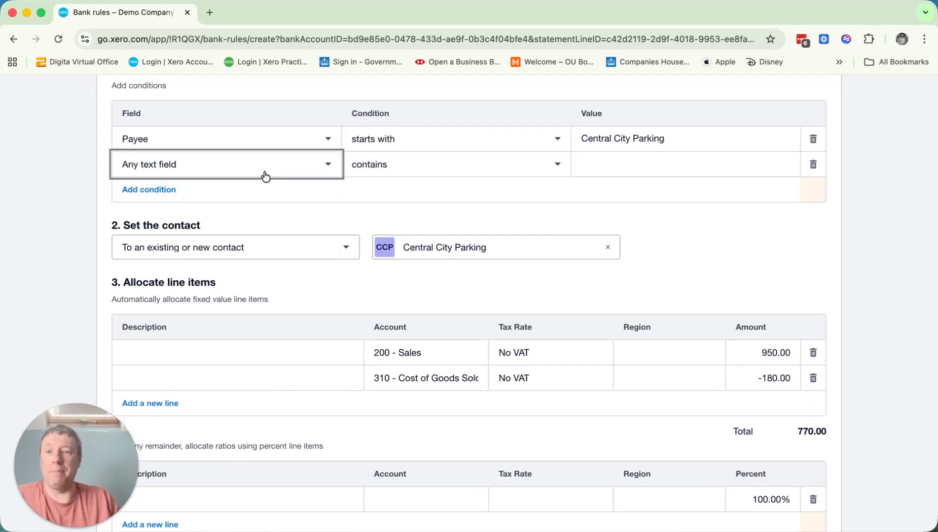
pyautogui.click(170, 235)
pyautogui.click(171, 173)
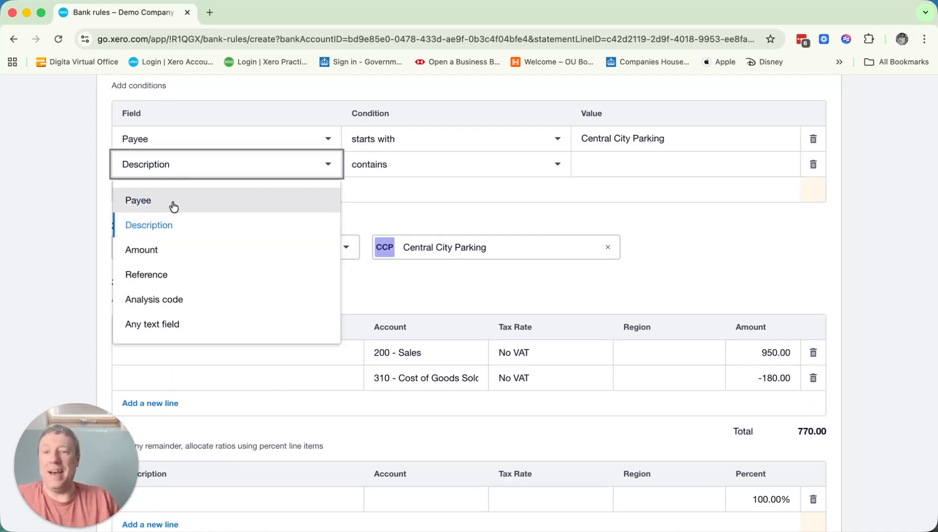
pyautogui.click(178, 249)
pyautogui.click(587, 163)
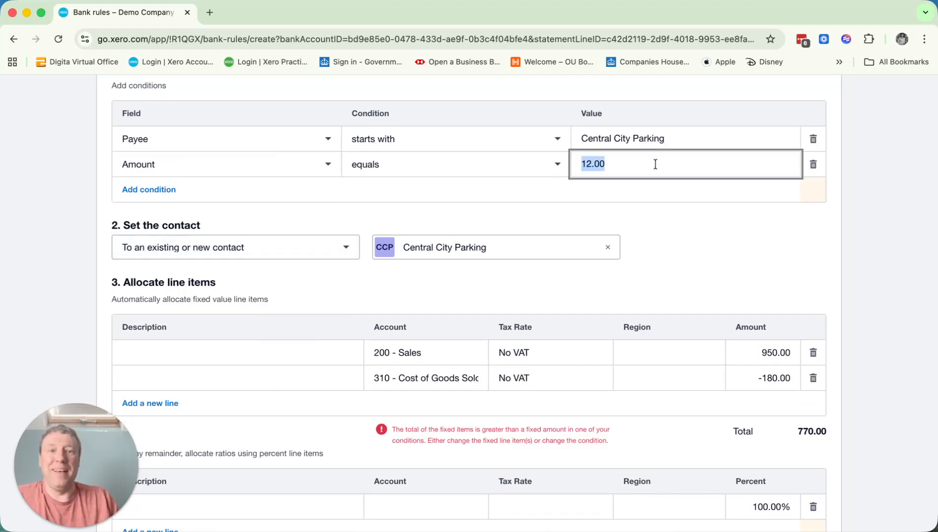
pyautogui.write('770')
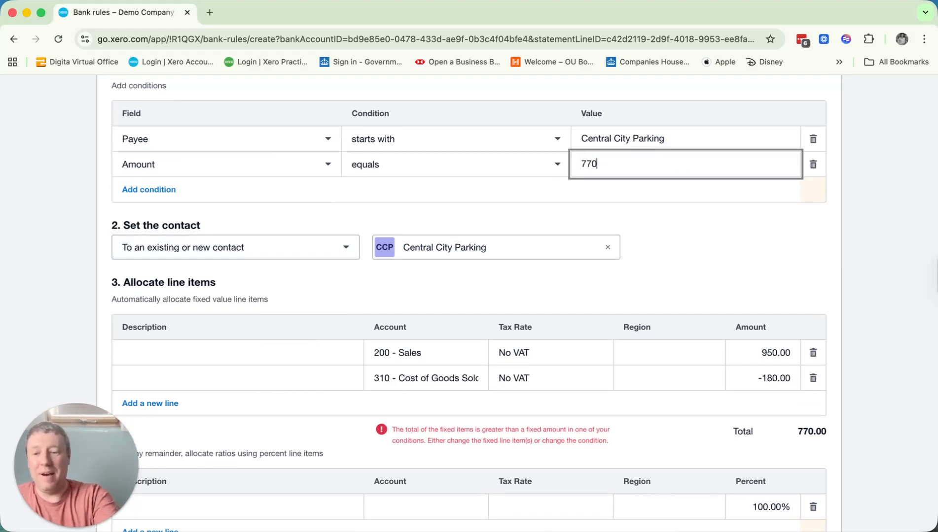
pyautogui.press('Tab')
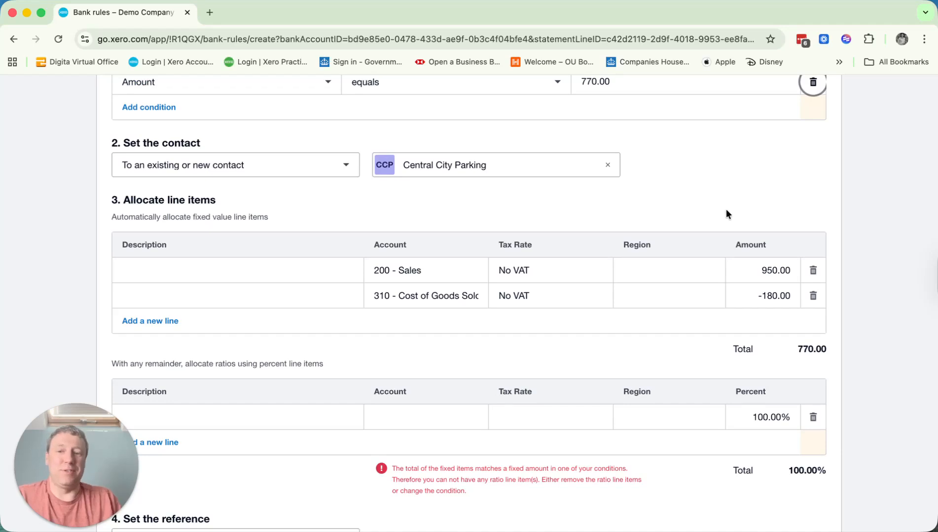
# Step: Delete both fixed value line items, 200 - Sales and 310 - Cost of Goods Sold, from the rule
pyautogui.scroll(-3, 734, 215)
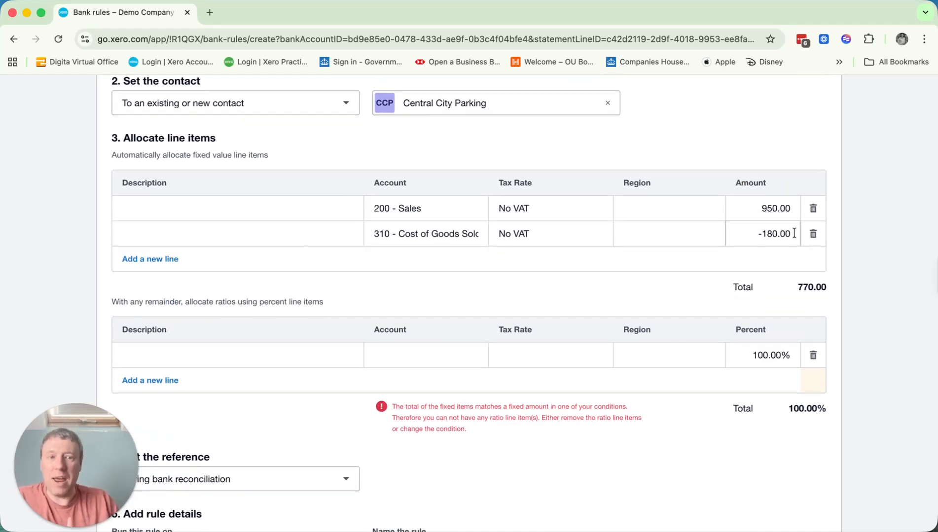
pyautogui.scroll(1, 810, 246)
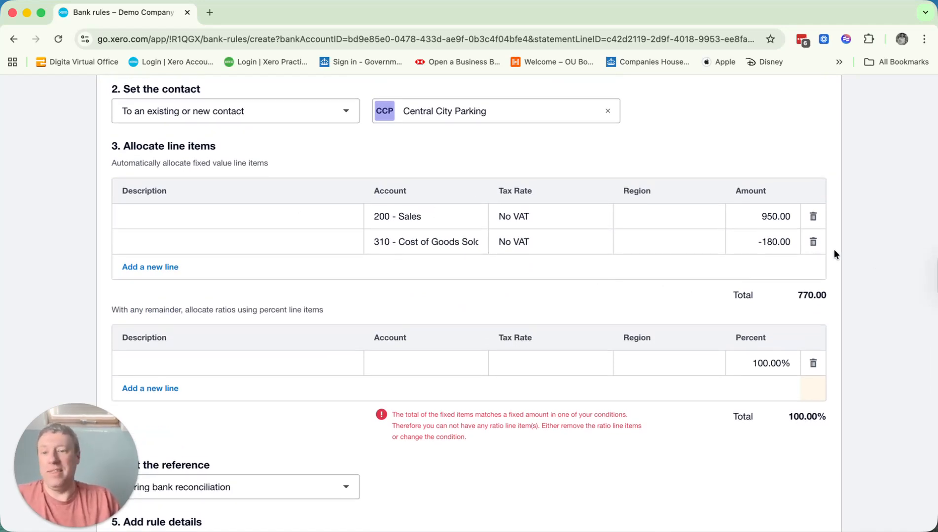
pyautogui.click(813, 216)
pyautogui.click(813, 217)
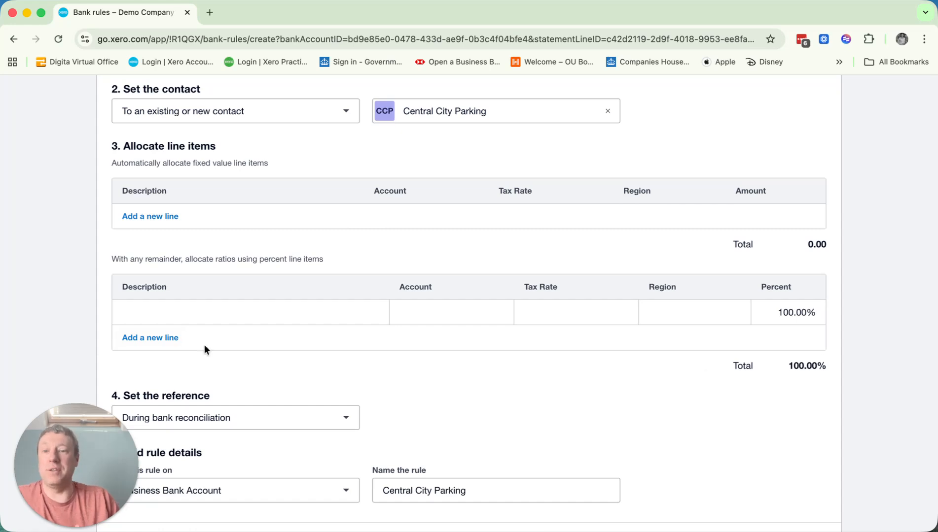
# Step: Give the percent line item the description Parking and allocate it to account 493 - Travel - National
pyautogui.click(178, 316)
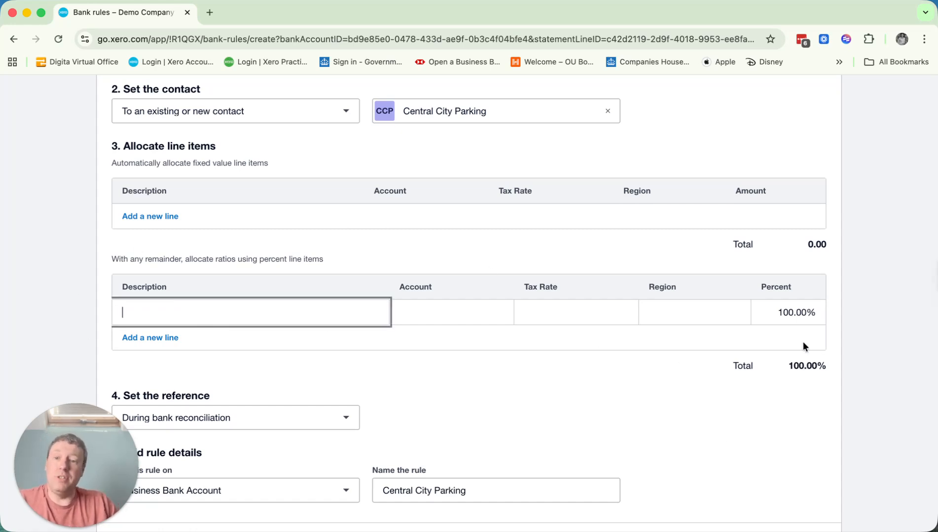
pyautogui.write('Parking')
pyautogui.press('Tab')
pyautogui.write('tra')
pyautogui.press('Down')
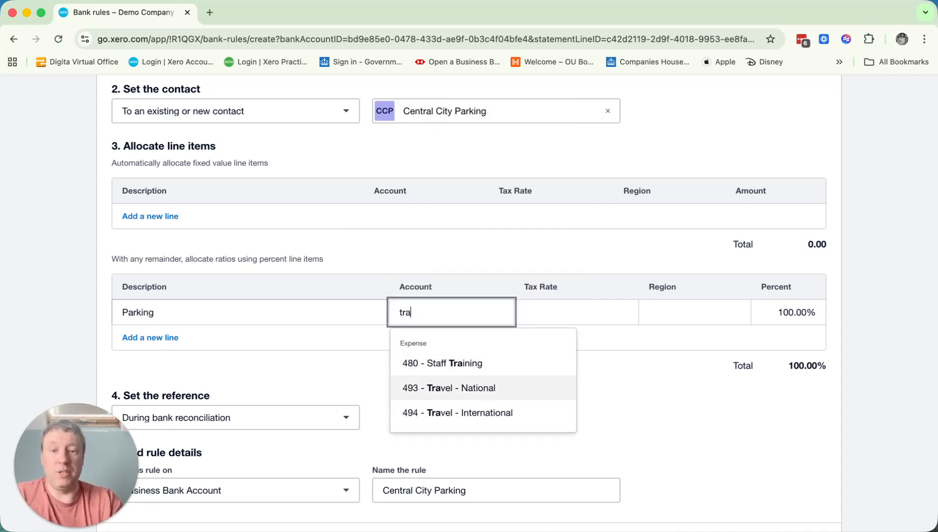
pyautogui.press('Return')
# Step: Set the Parking line's tax rate to No VAT and leave its region blank
pyautogui.click(541, 323)
pyautogui.press('super+a')
pyautogui.write('no')
pyautogui.press('Tab')
pyautogui.click(577, 318)
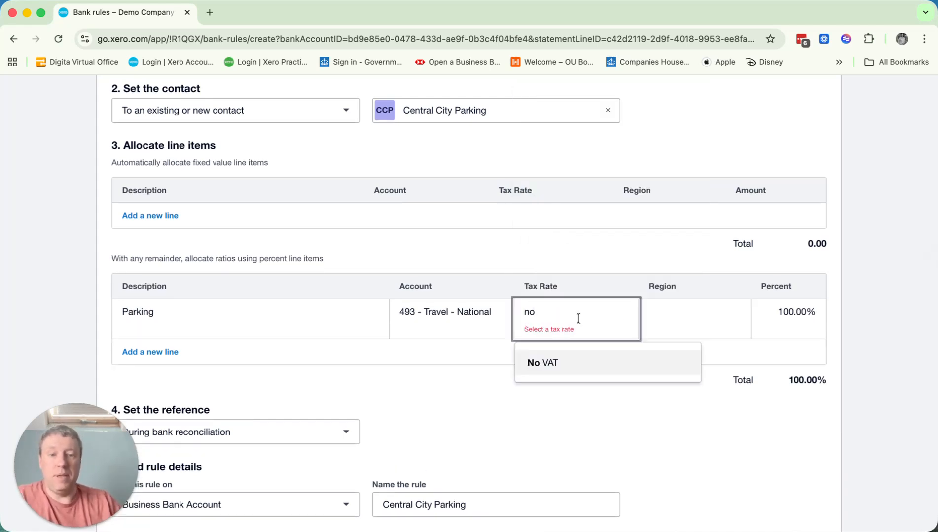
pyautogui.click(578, 374)
pyautogui.click(688, 314)
pyautogui.scroll(1, 677, 393)
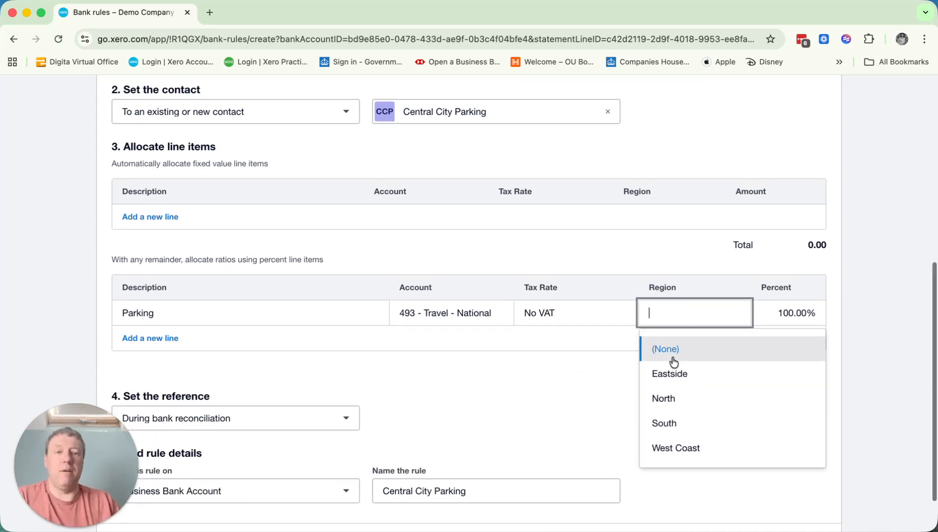
pyautogui.click(553, 358)
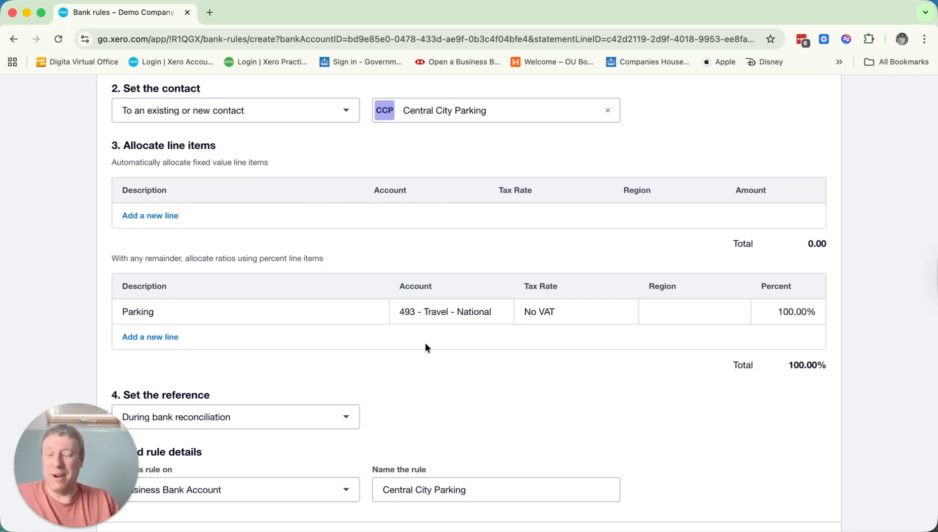
# Step: Review the reference options and keep the rule's reference set to During bank reconciliation
pyautogui.scroll(-2, 425, 347)
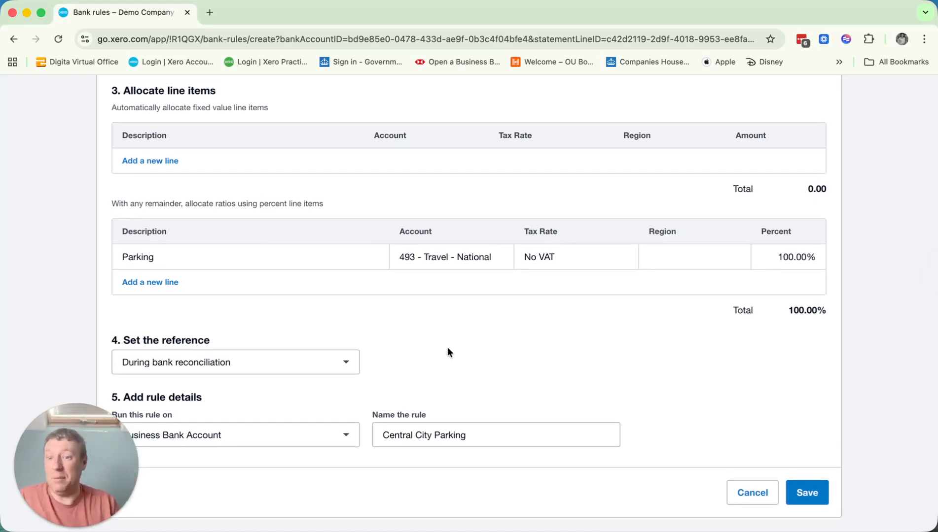
pyautogui.click(207, 364)
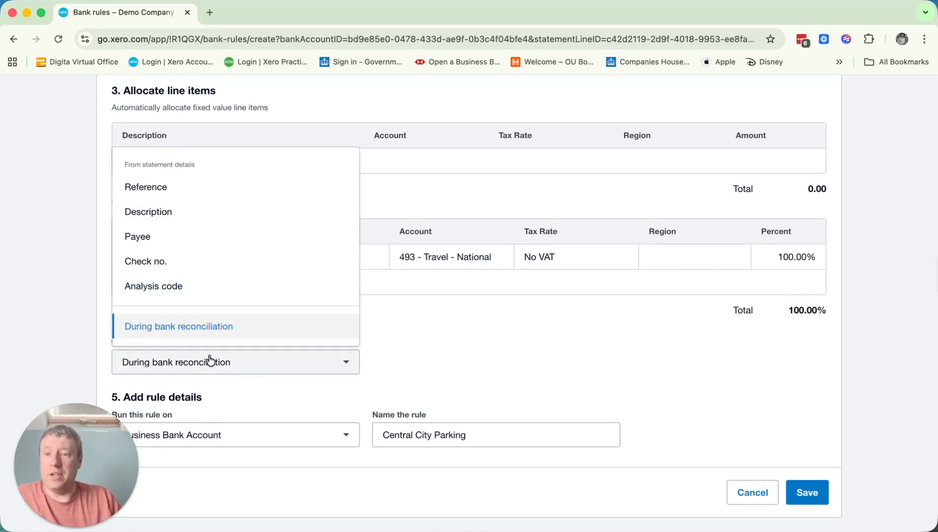
pyautogui.click(277, 328)
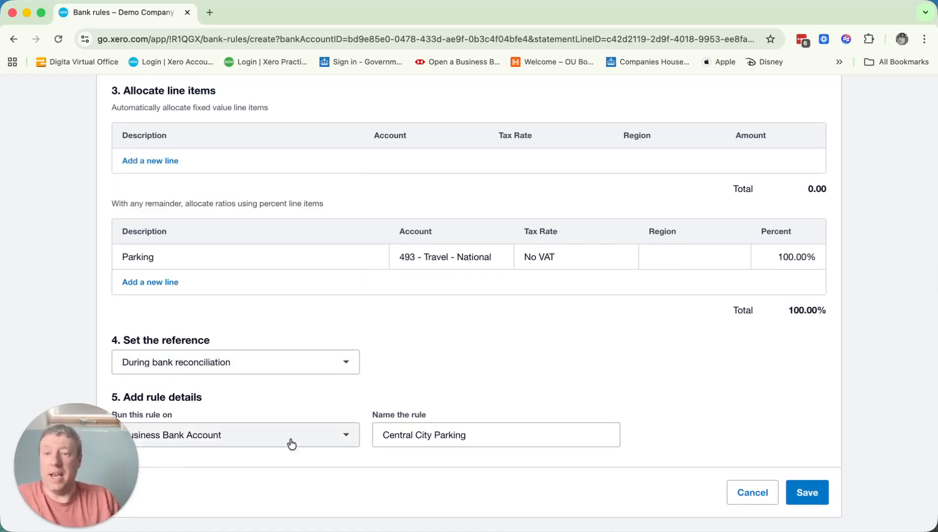
pyautogui.click(234, 363)
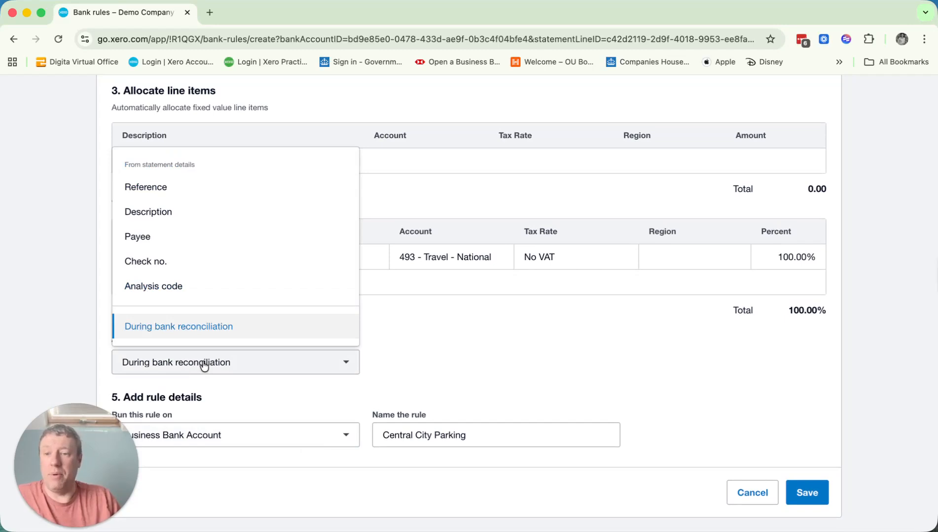
pyautogui.click(256, 389)
# Step: Set the rule to run on All bank accounts and save it
pyautogui.click(249, 442)
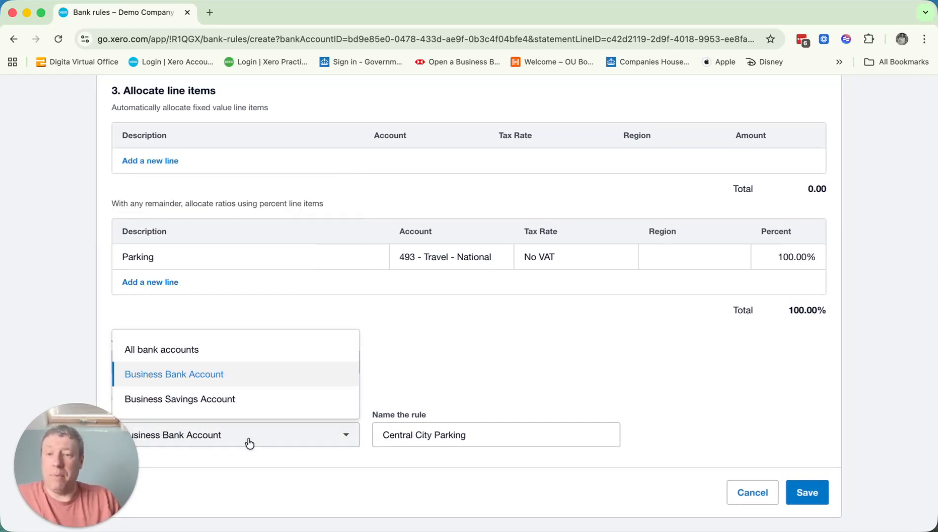
pyautogui.click(192, 350)
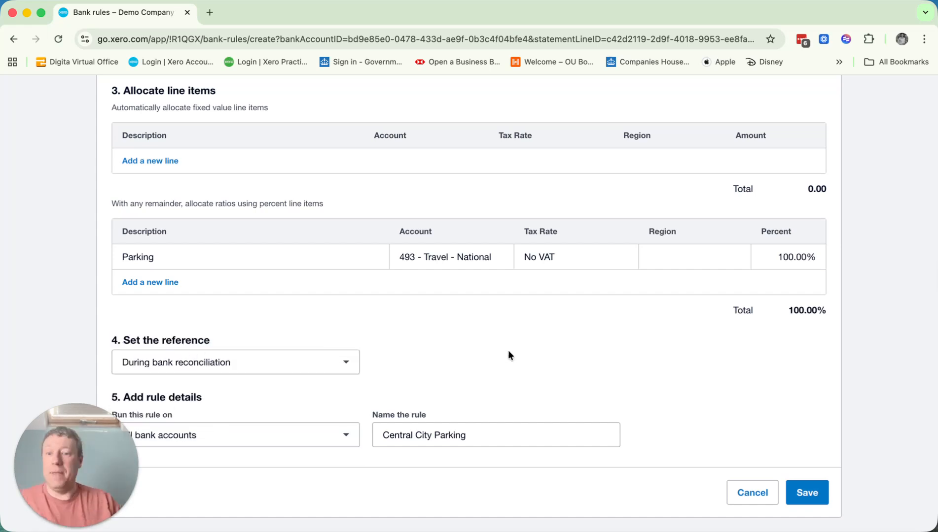
pyautogui.click(284, 435)
pyautogui.click(232, 352)
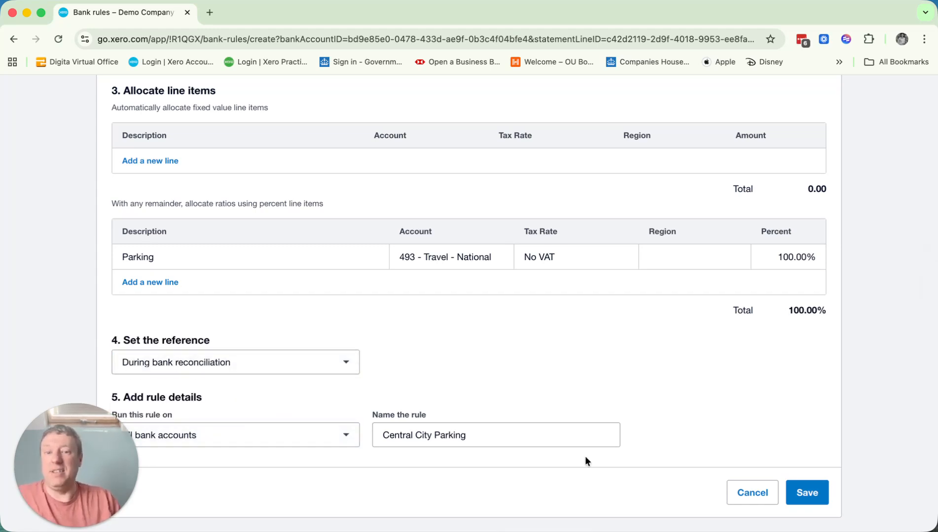
pyautogui.click(818, 496)
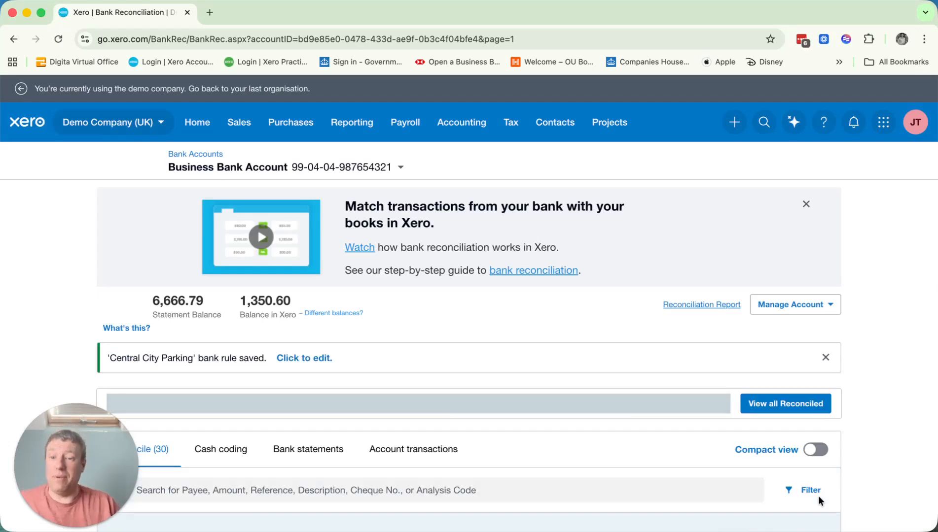
# Step: Find the Central City Parking statement line dated 25 Mar 2026 and choose not to apply the bank rule to it
pyautogui.scroll(-3, 558, 299)
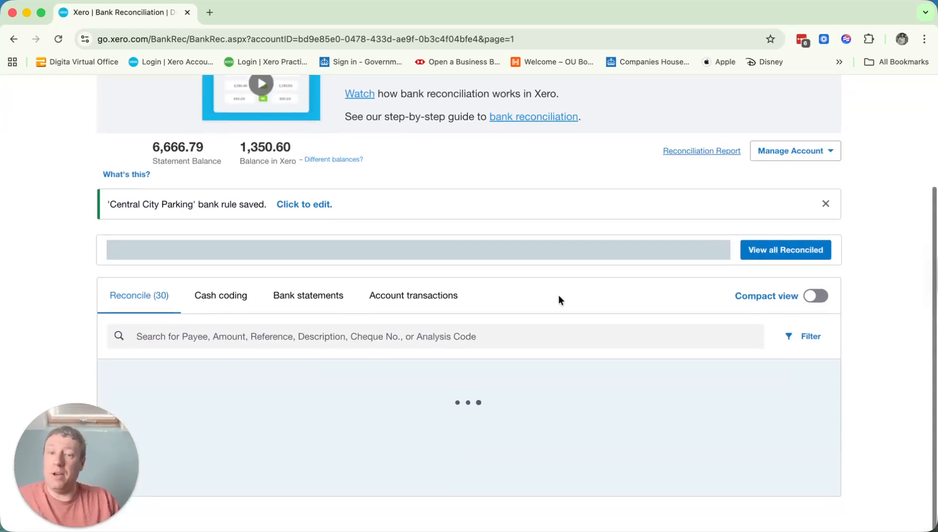
pyautogui.scroll(-10, 559, 310)
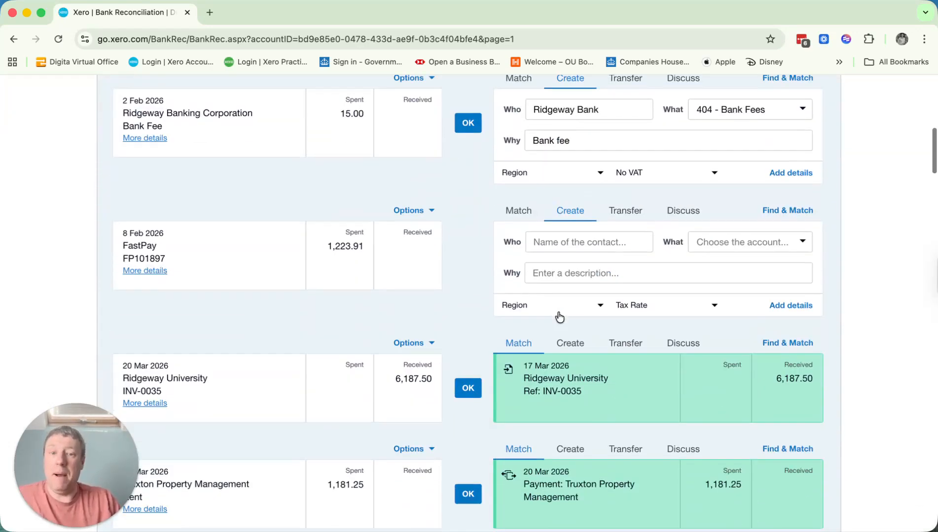
pyautogui.scroll(-13, 557, 312)
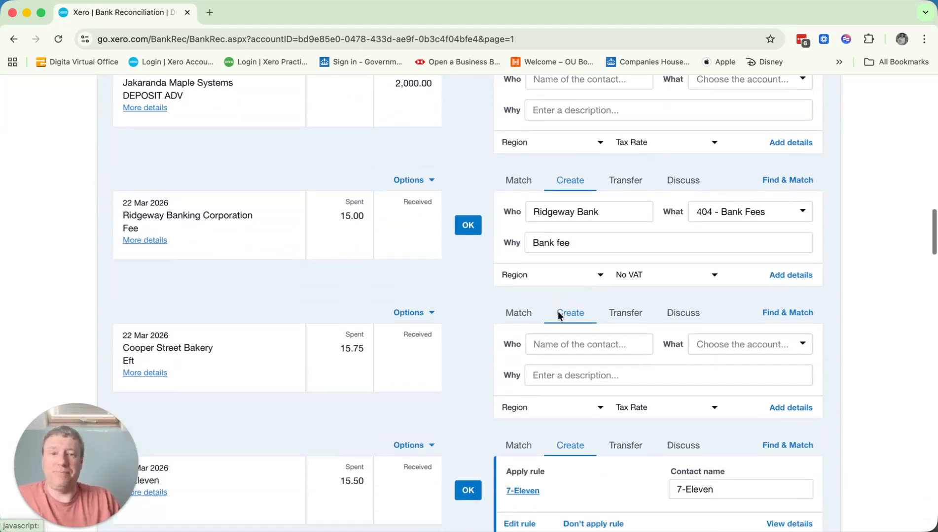
pyautogui.scroll(-4, 558, 311)
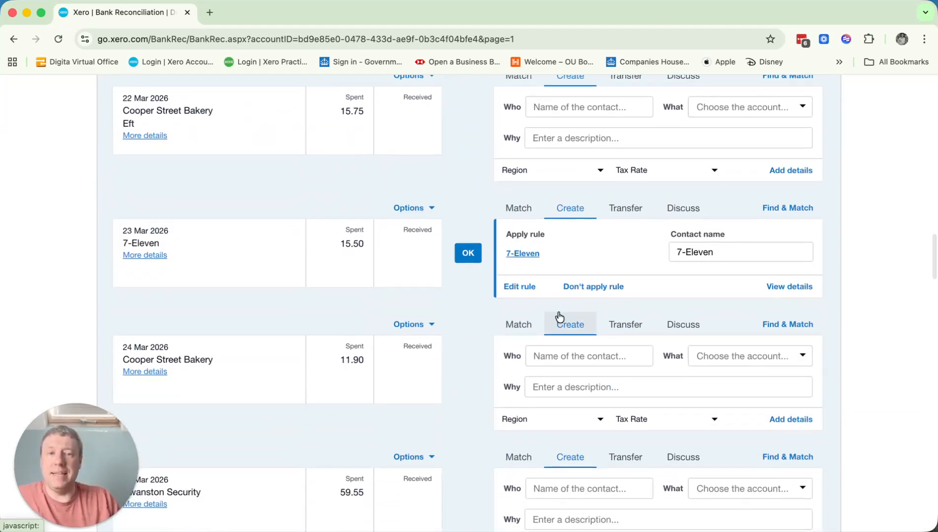
pyautogui.scroll(-3, 559, 316)
pyautogui.scroll(-7, 558, 315)
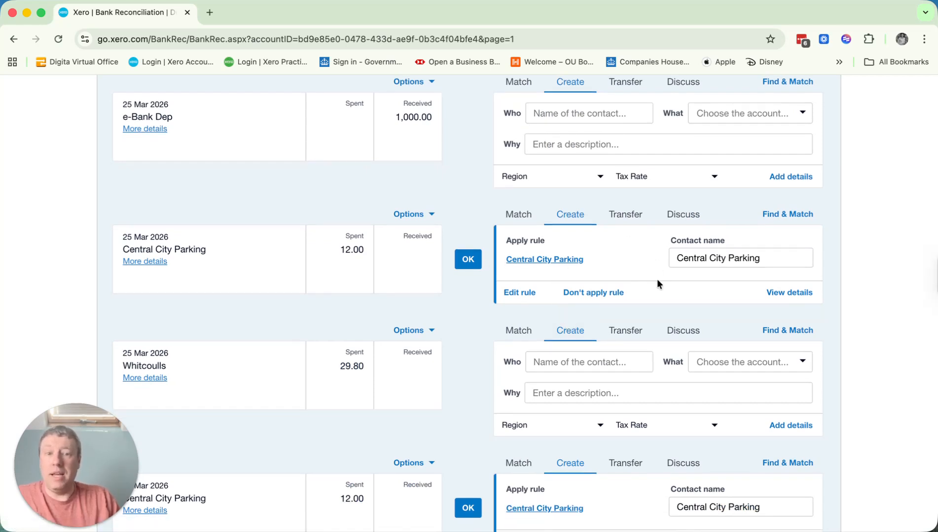
pyautogui.click(779, 259)
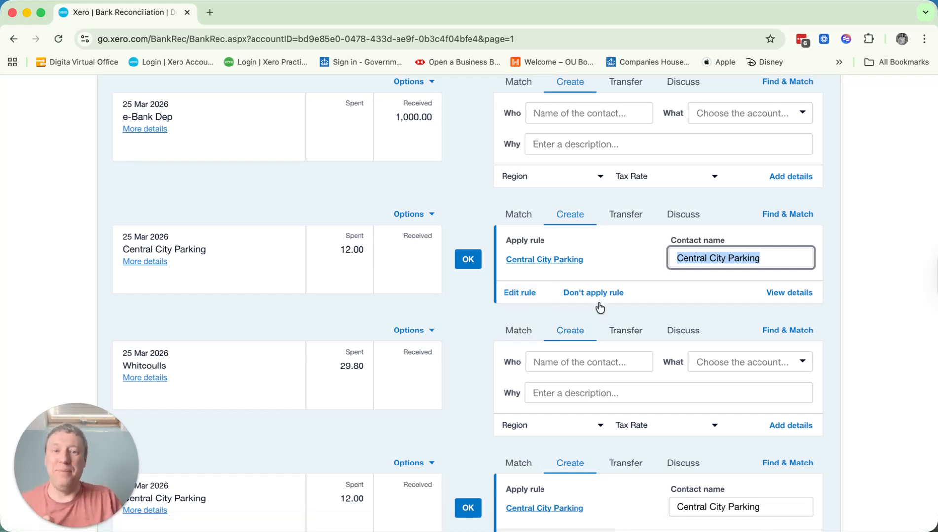
pyautogui.click(598, 295)
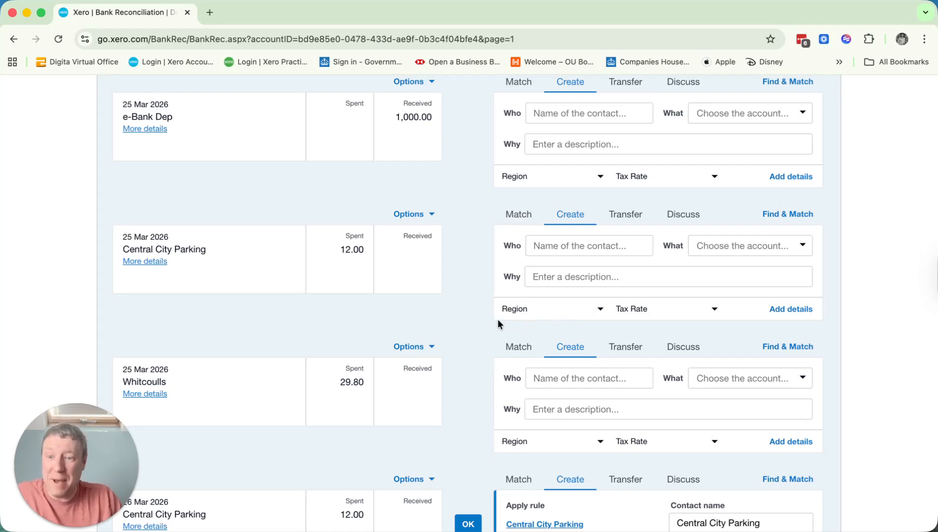
# Step: Reconcile the 26 Mar 2026 Central City Parking statement line using the Central City Parking bank rule
pyautogui.scroll(-5, 447, 312)
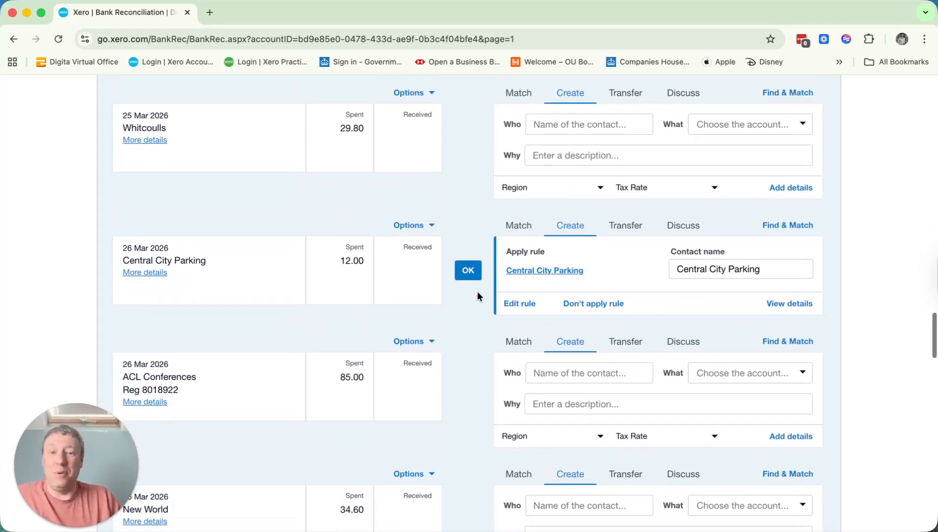
pyautogui.click(468, 271)
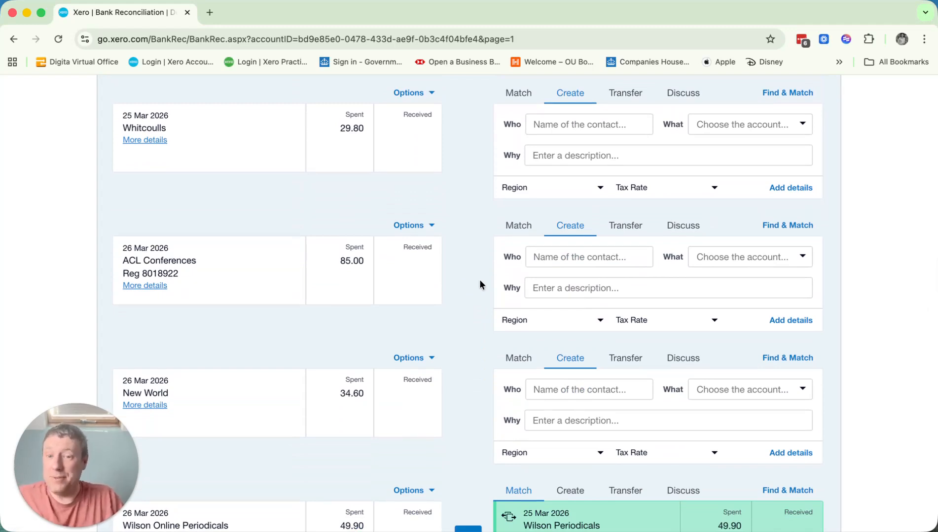
# Step: Open the Bank accounts page from the Accounting options and go to the bank rules management page
pyautogui.scroll(1, 485, 275)
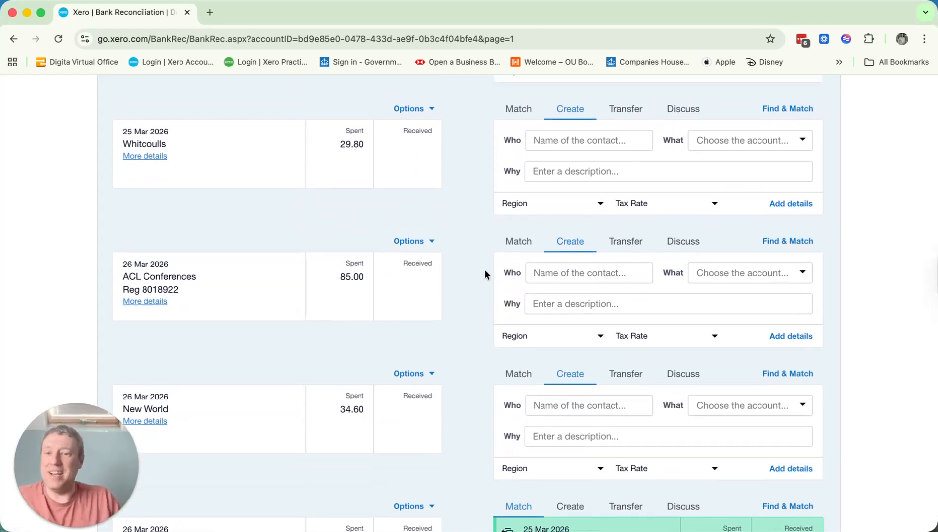
pyautogui.scroll(15, 484, 270)
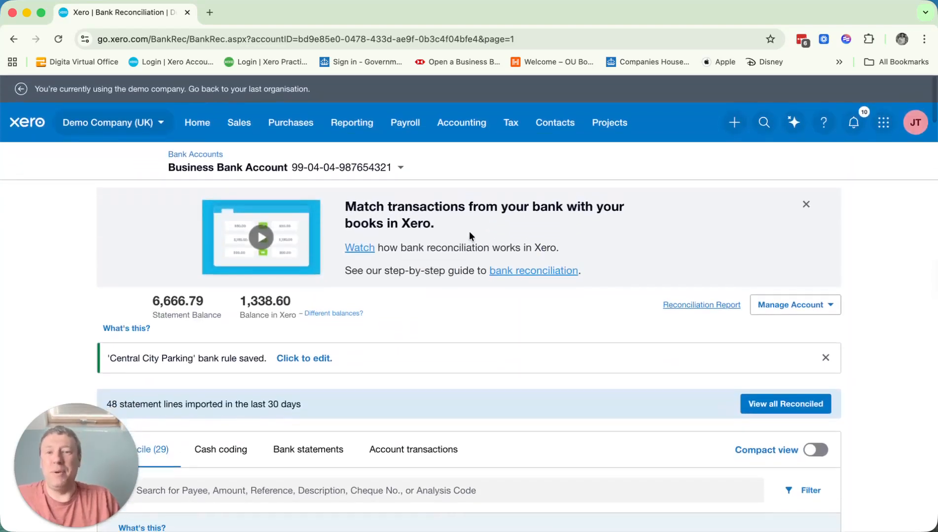
pyautogui.click(462, 123)
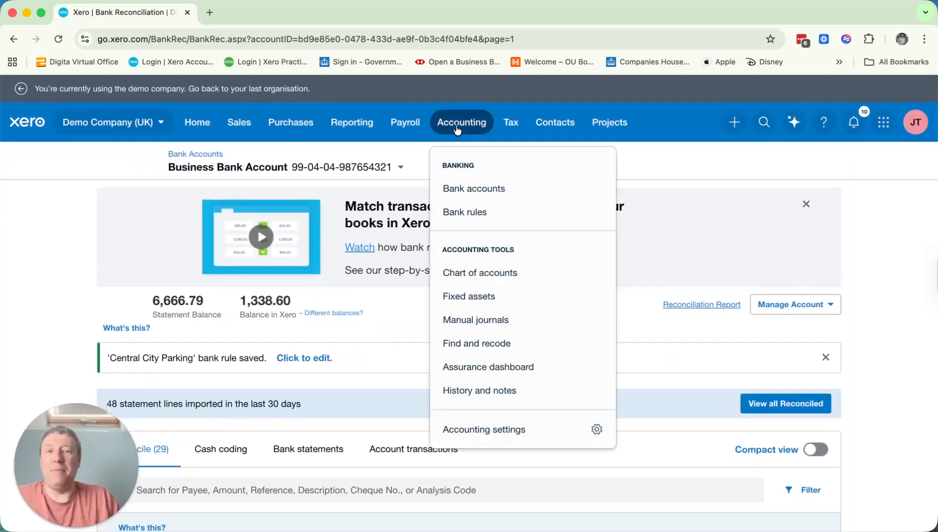
pyautogui.click(471, 192)
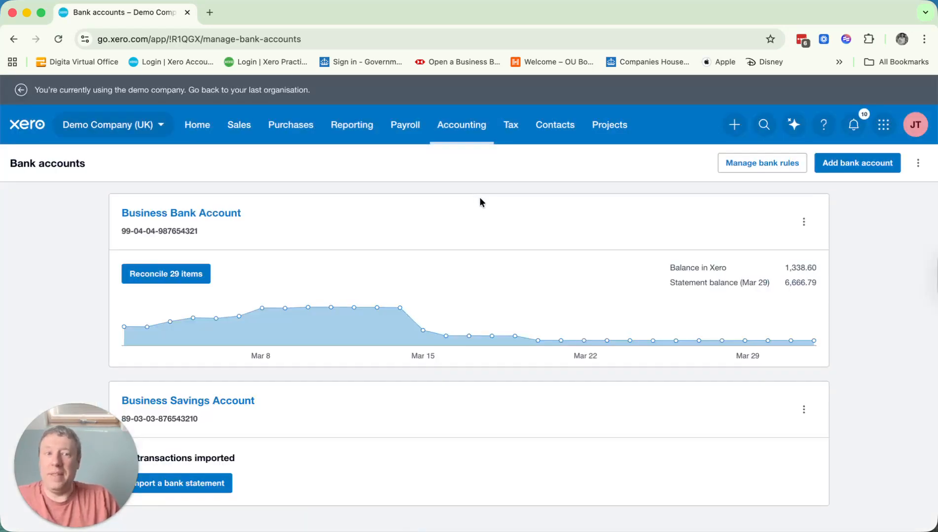
pyautogui.click(764, 165)
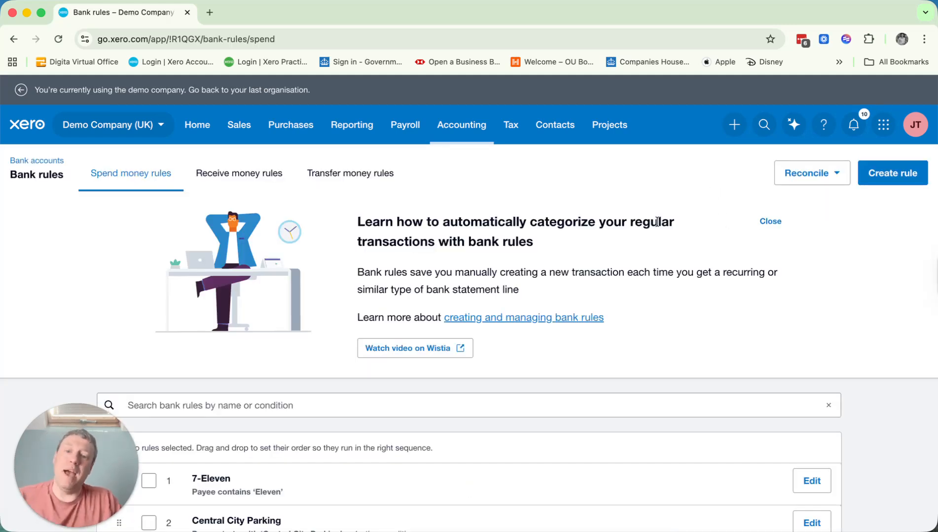
# Step: Review the spend money, receive money and transfer money bank rules, and return to the spend money rules
pyautogui.scroll(-1, 645, 224)
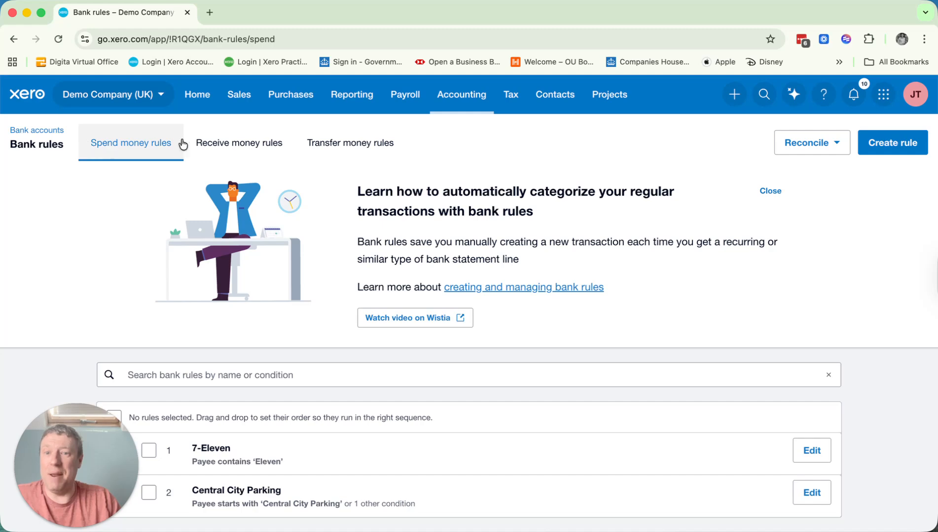
pyautogui.click(217, 144)
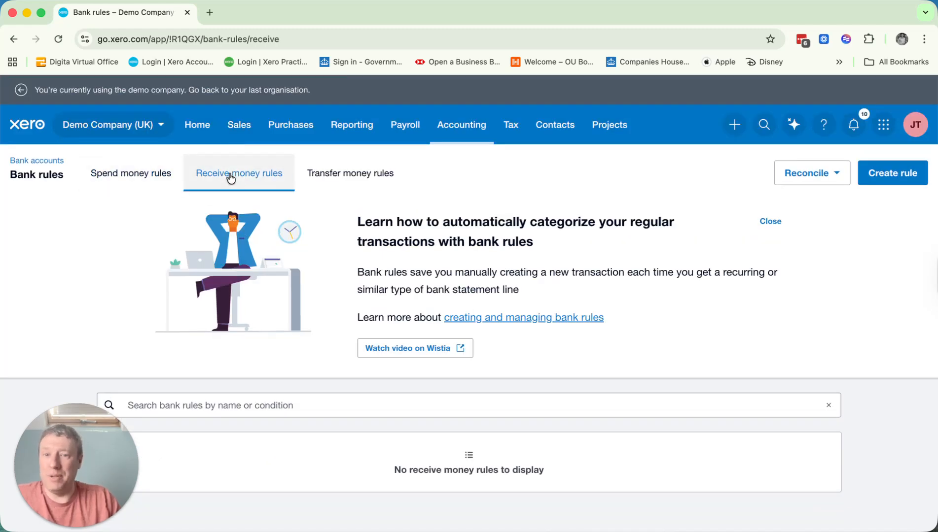
pyautogui.click(395, 171)
pyautogui.click(170, 175)
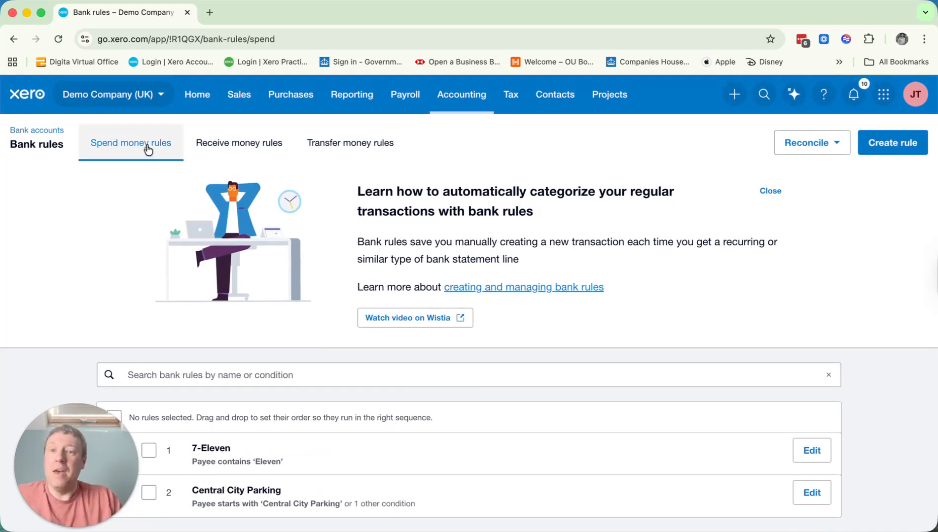
# Step: Return to the homepage and open the Business Bank Account's items to reconcile
pyautogui.click(199, 95)
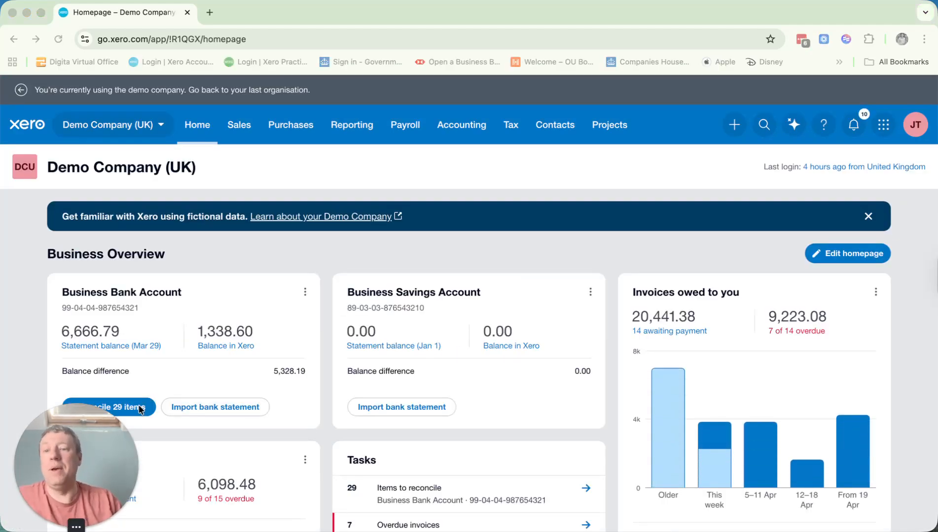
pyautogui.click(142, 409)
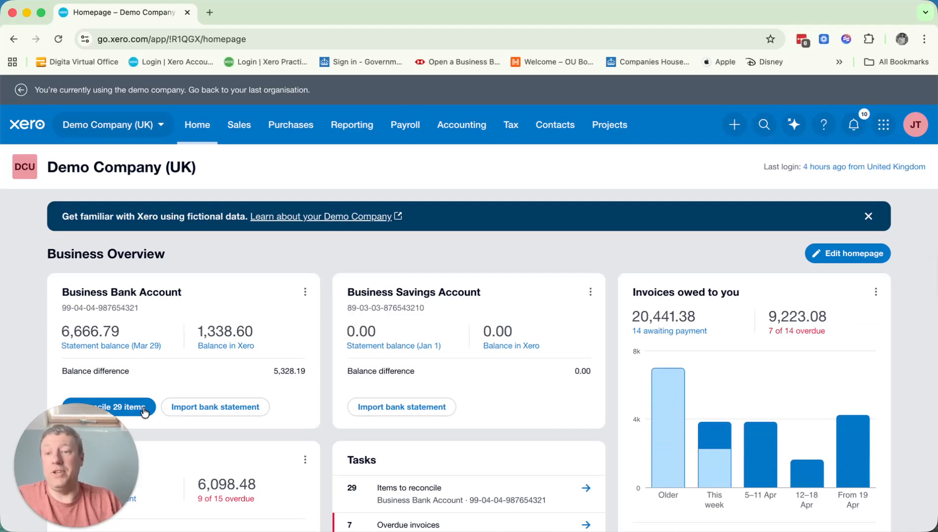
pyautogui.click(143, 411)
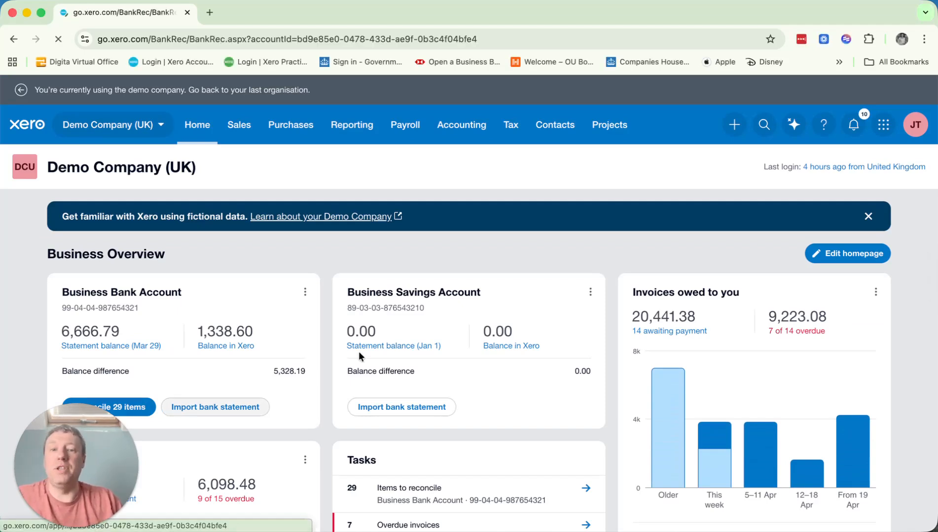